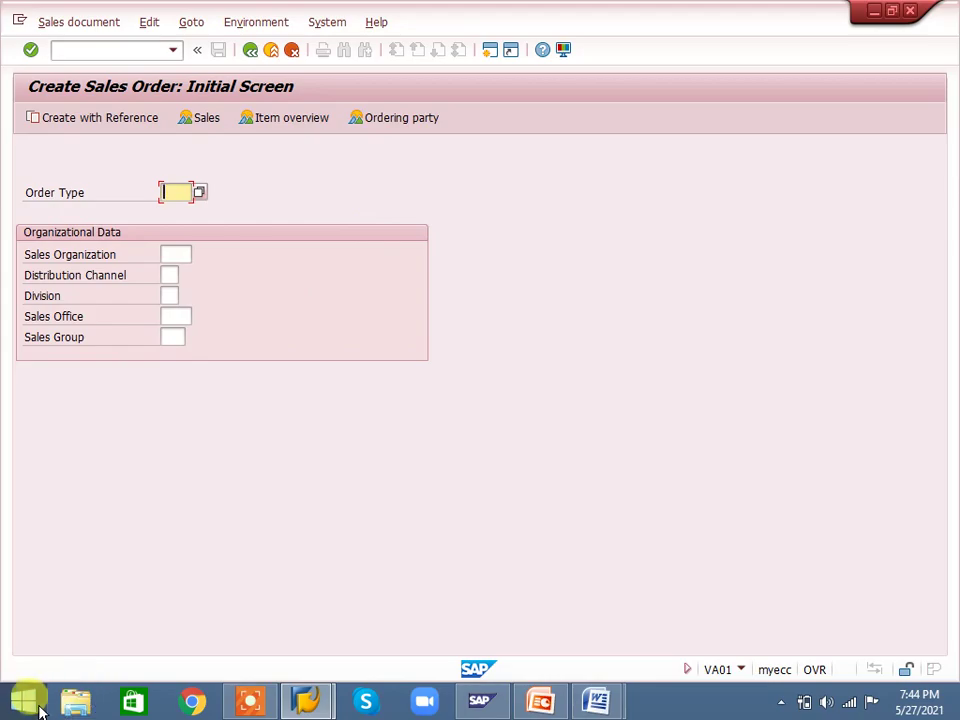
# - Find and open the Snipping Tool over the Create Sales Order screen
pyautogui.click(40, 708)
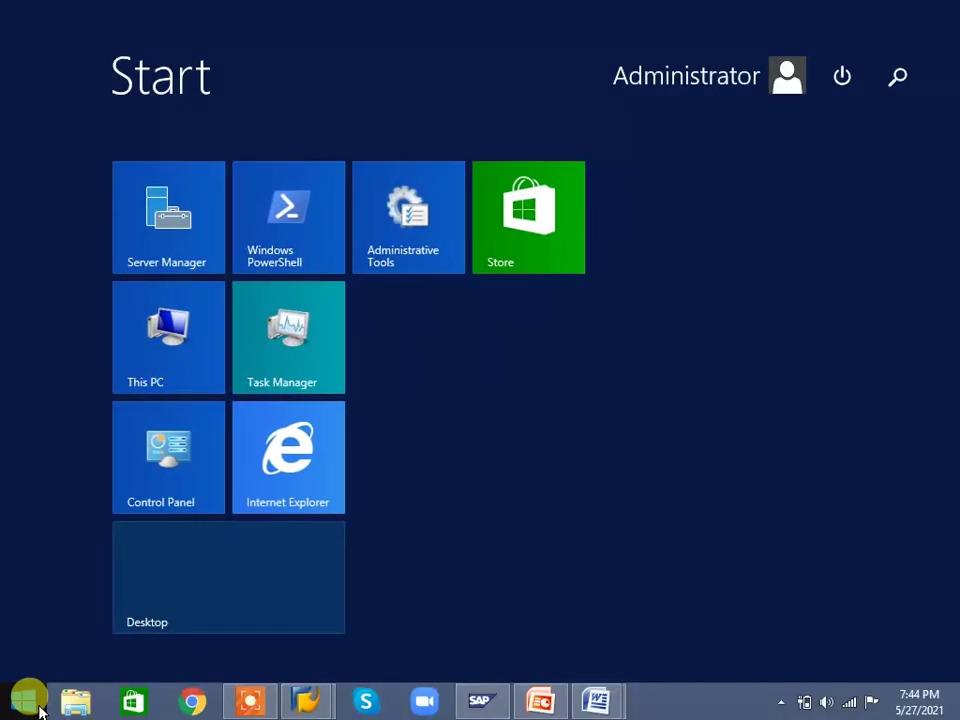
pyautogui.write('snipping Tool')
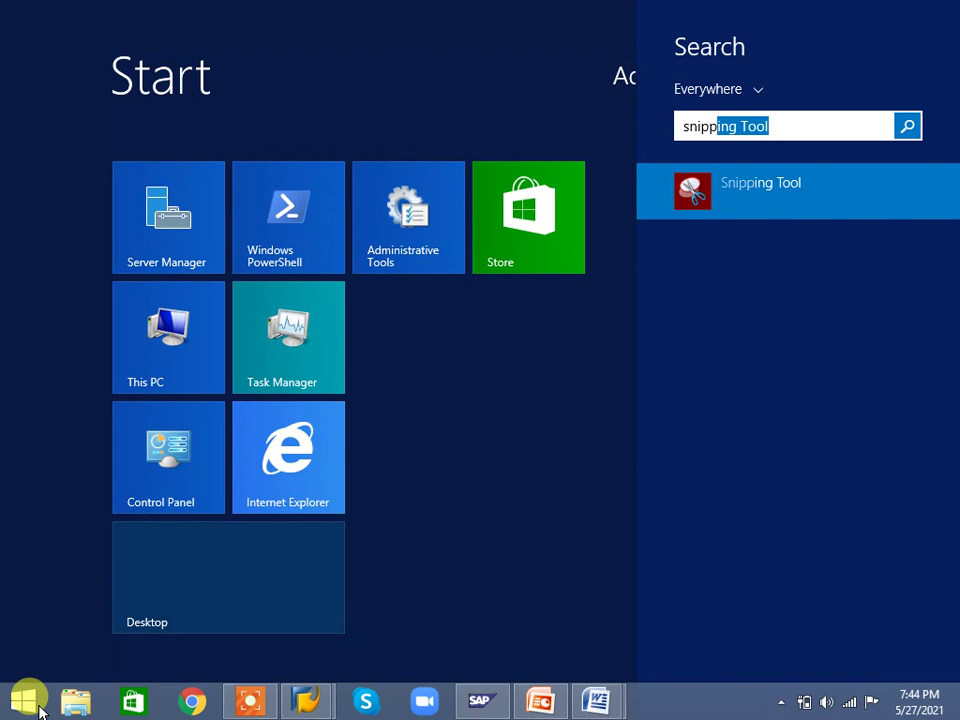
pyautogui.click(735, 184)
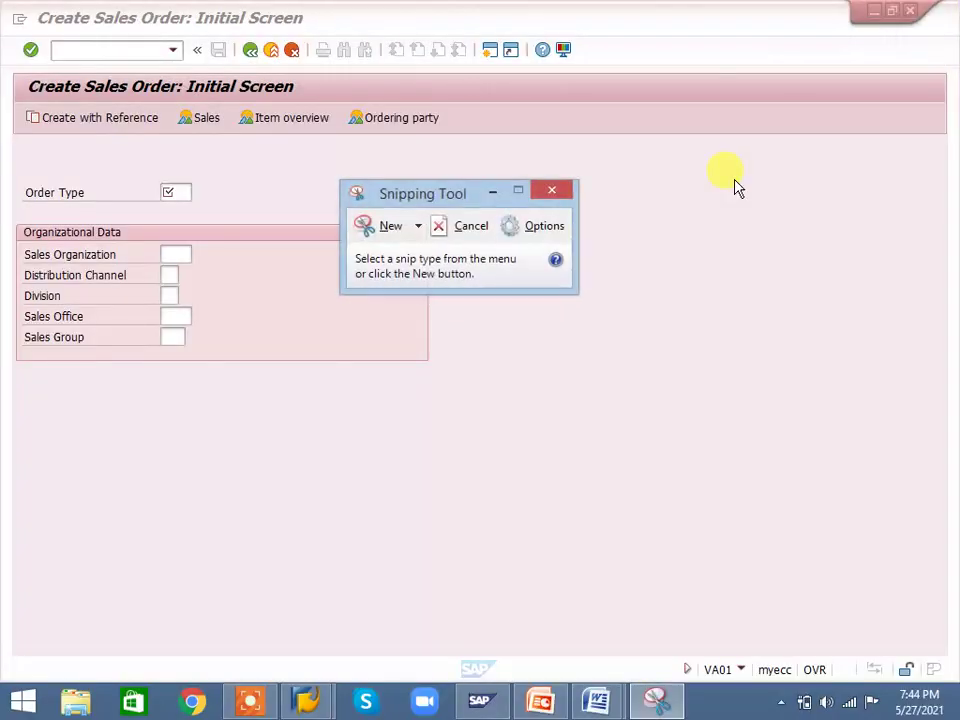
# - Snip the Create Sales Order area from its title through the Organizational Data box and copy the snip
pyautogui.click(373, 227)
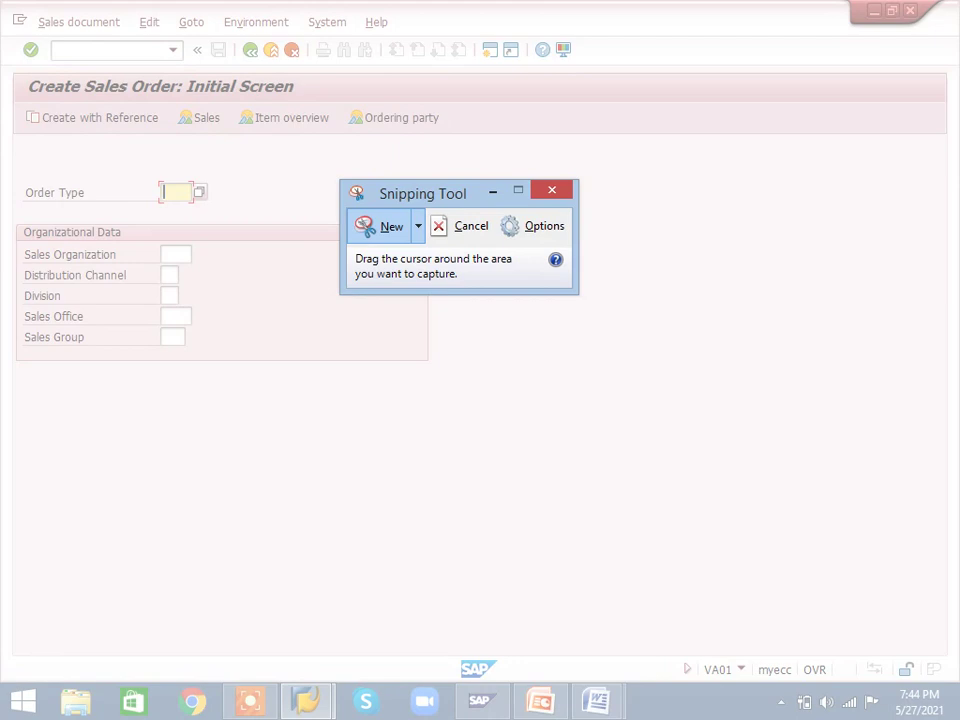
pyautogui.moveTo(10, 68); pyautogui.dragTo(437, 368)
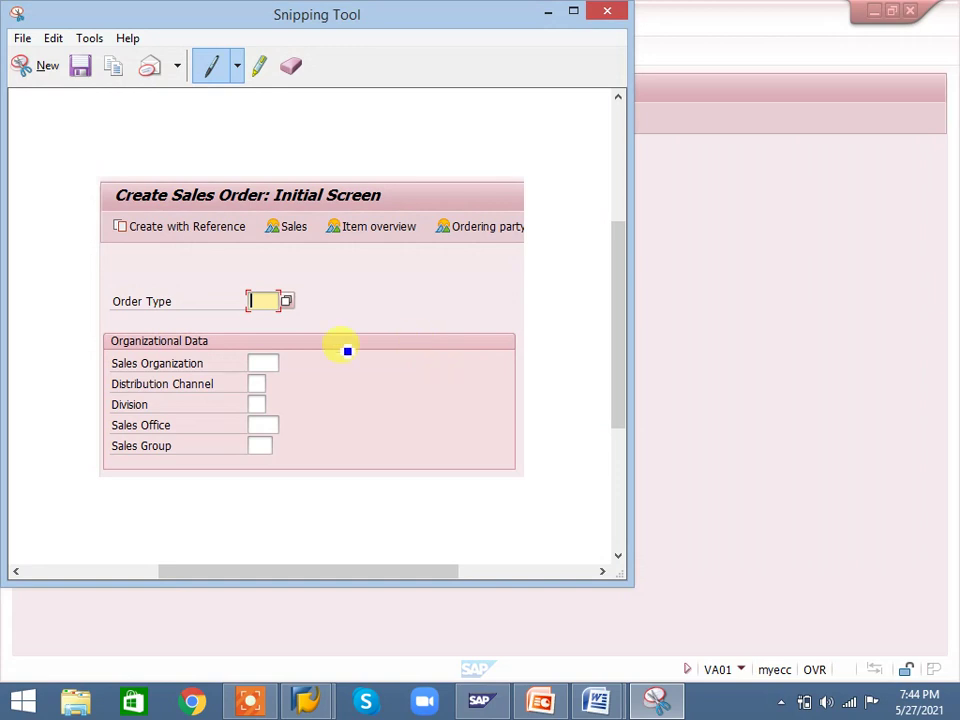
pyautogui.rightClick(207, 248)
pyautogui.click(240, 278)
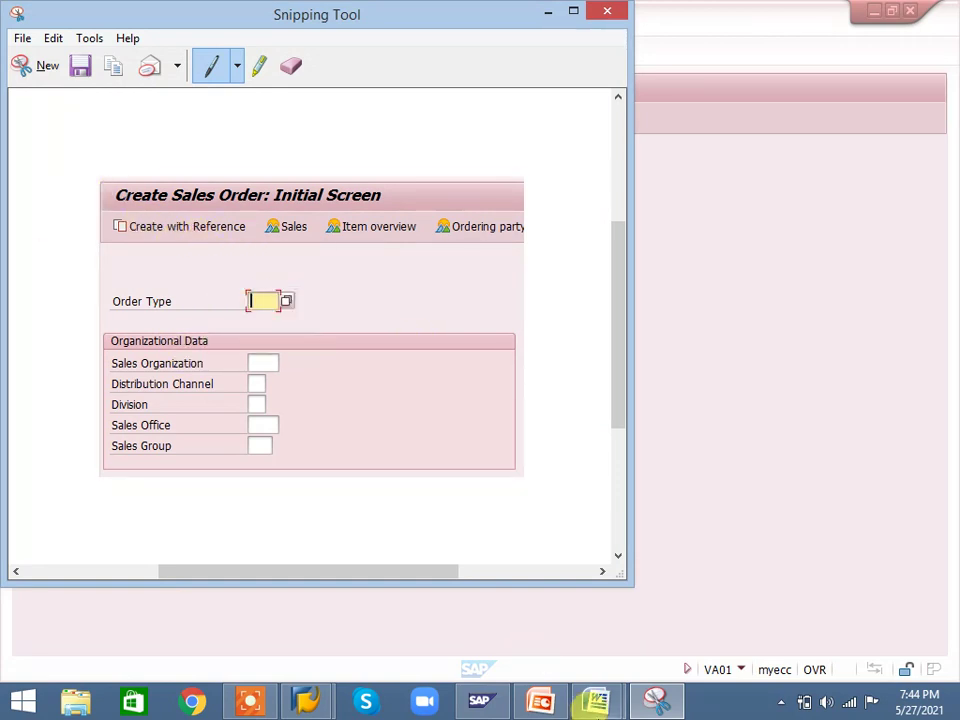
# - In the Word document, replace the SAP Easy Access picture under VA01 with the copied sales order snip
pyautogui.moveTo(597, 700)
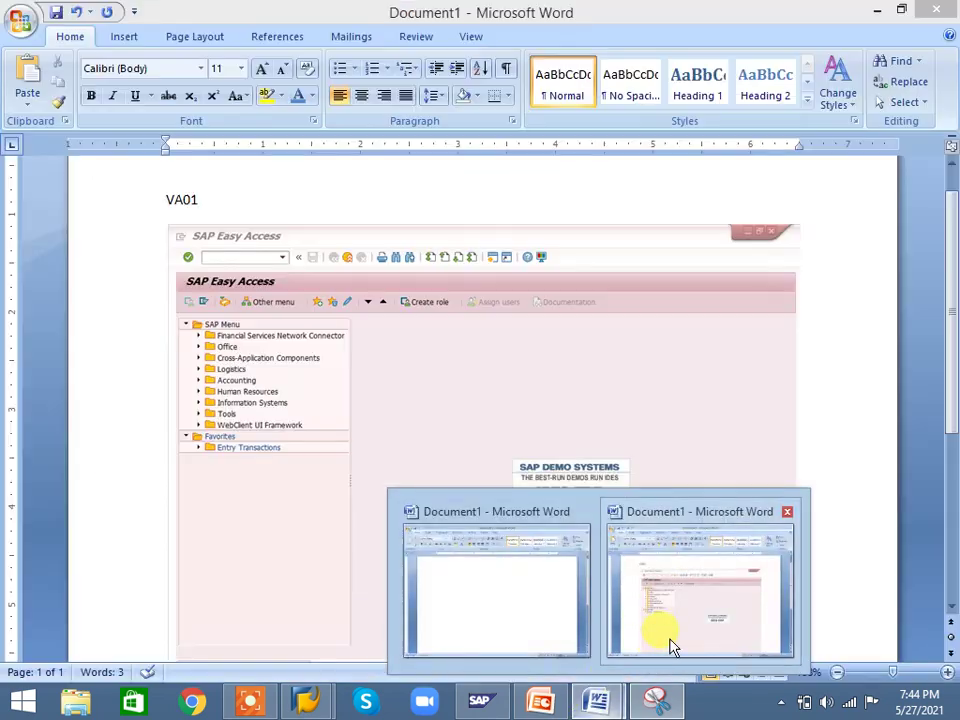
pyautogui.click(667, 655)
pyautogui.click(581, 462)
pyautogui.press('Delete')
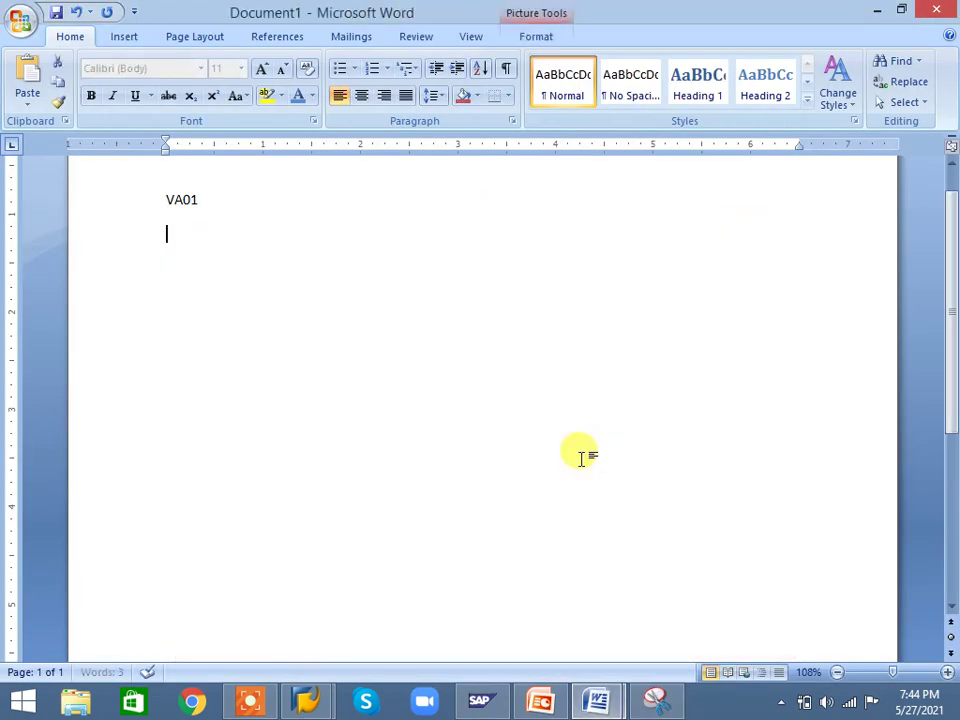
pyautogui.hotkey('ctrl', 'v')
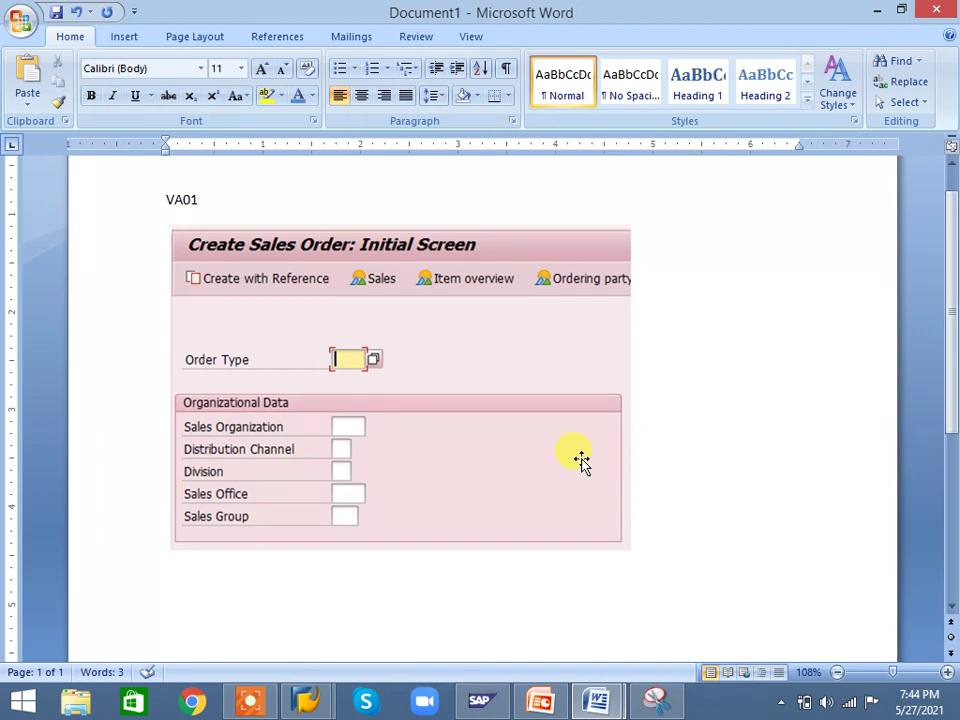
pyautogui.hotkey('alt', 'Tab')
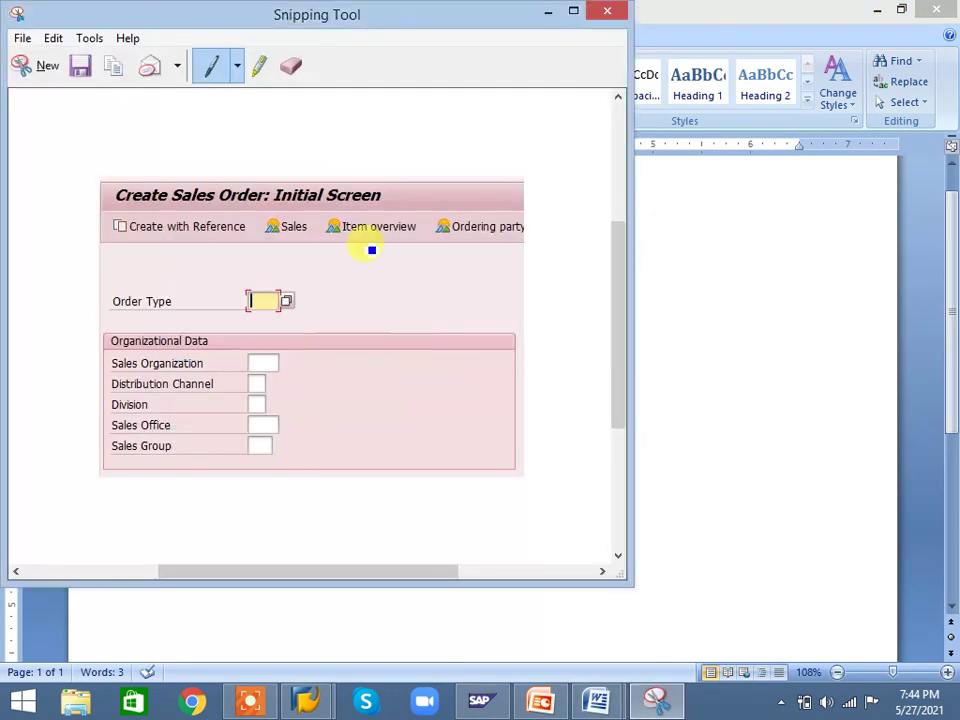
pyautogui.hotkey('alt', 'Tab')
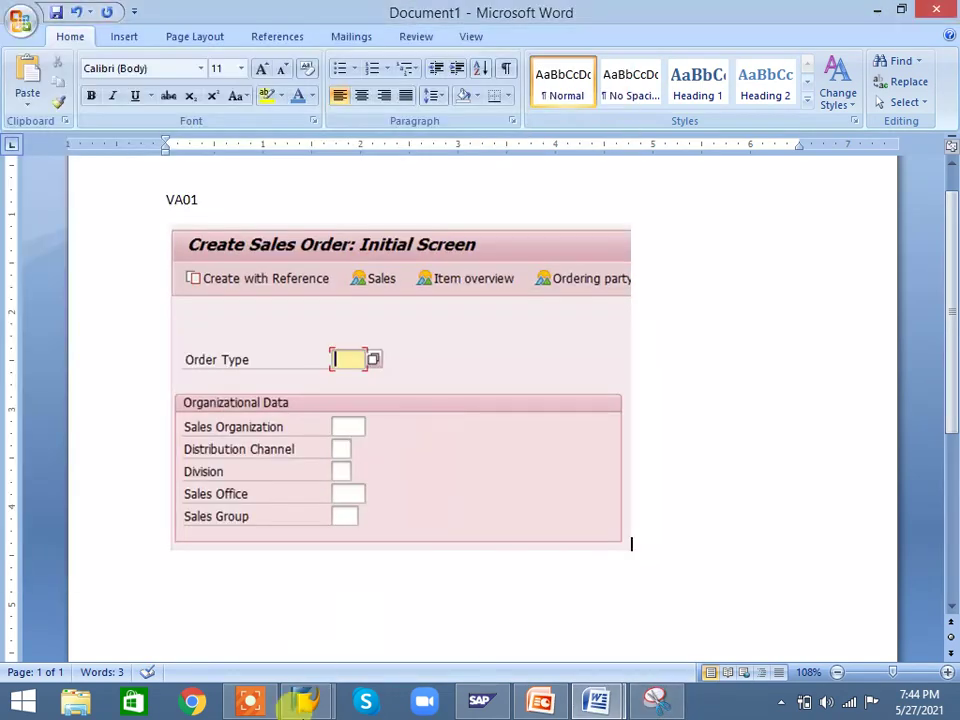
# - Switch to the SAP Create Sales Order window and enter "or" as the order type
pyautogui.click(305, 705)
pyautogui.click(396, 606)
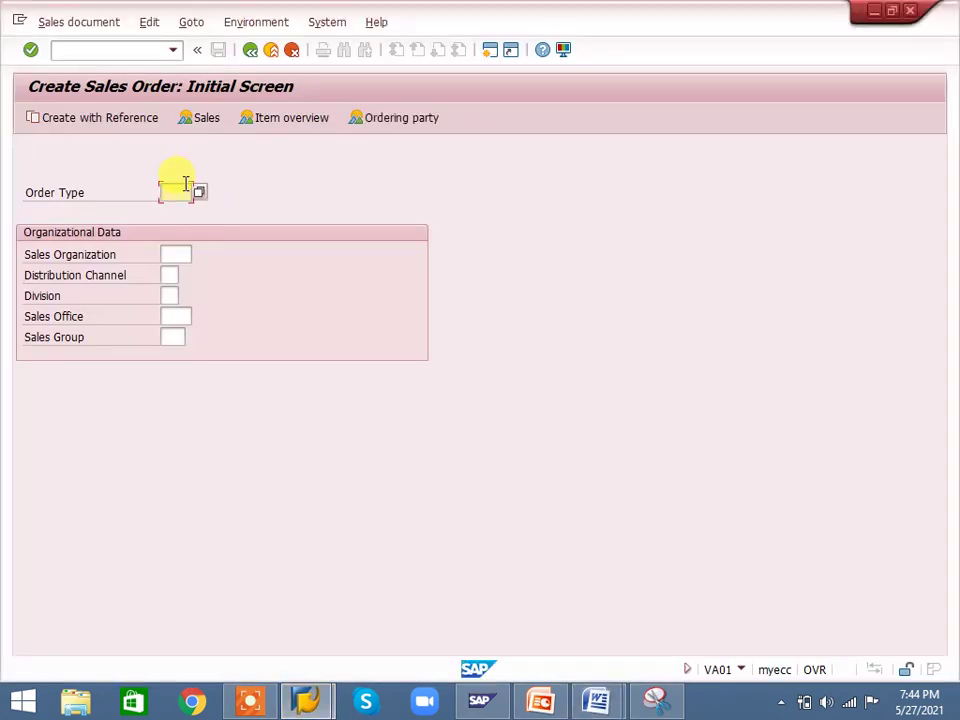
pyautogui.click(185, 188)
pyautogui.click(182, 212)
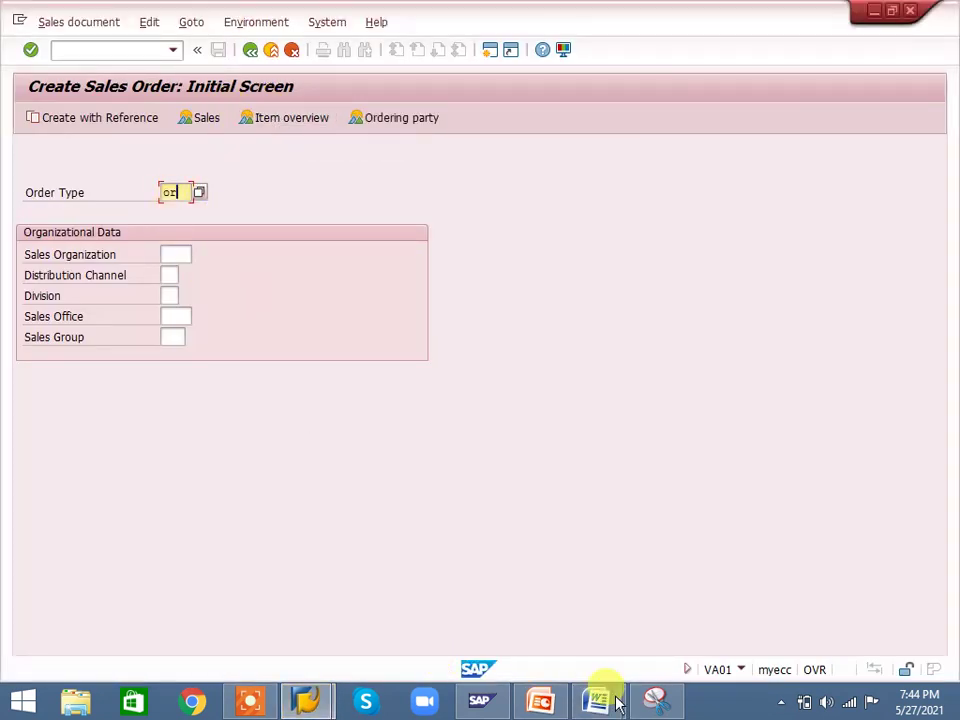
# - Take a new snip of the sales order screen with the order type filled in, using the Snipping Tool
pyautogui.click(655, 700)
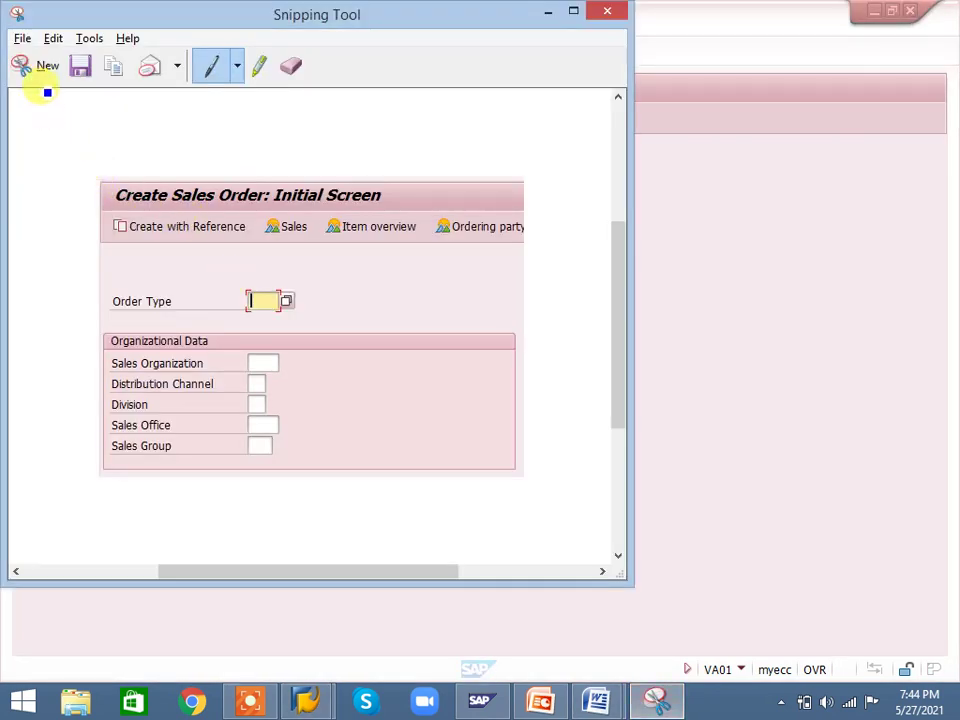
pyautogui.click(28, 66)
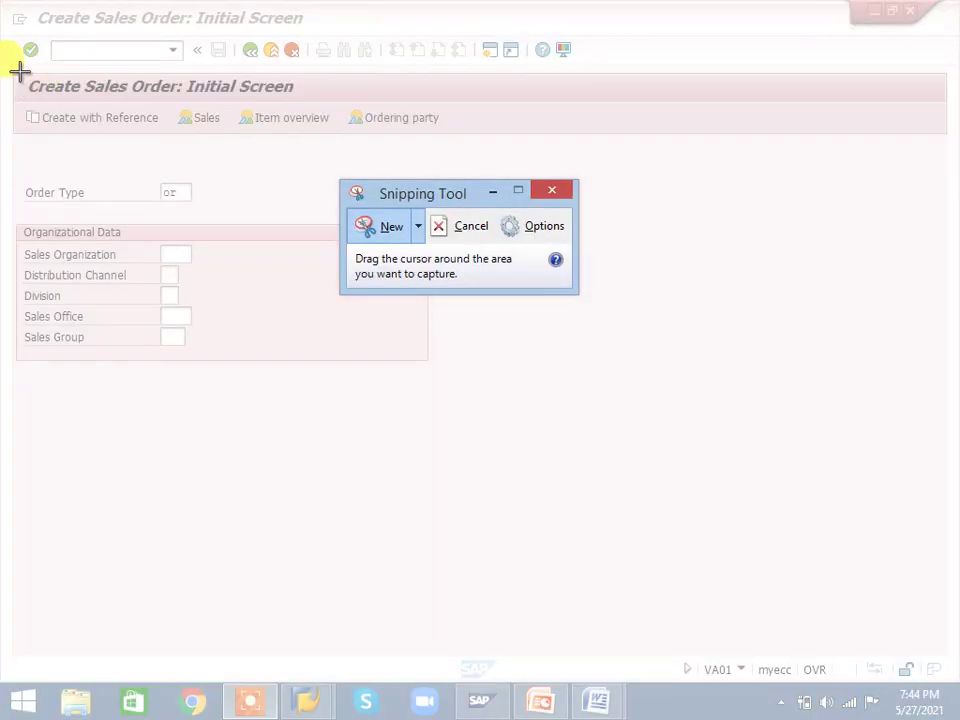
pyautogui.moveTo(20, 71); pyautogui.dragTo(403, 371)
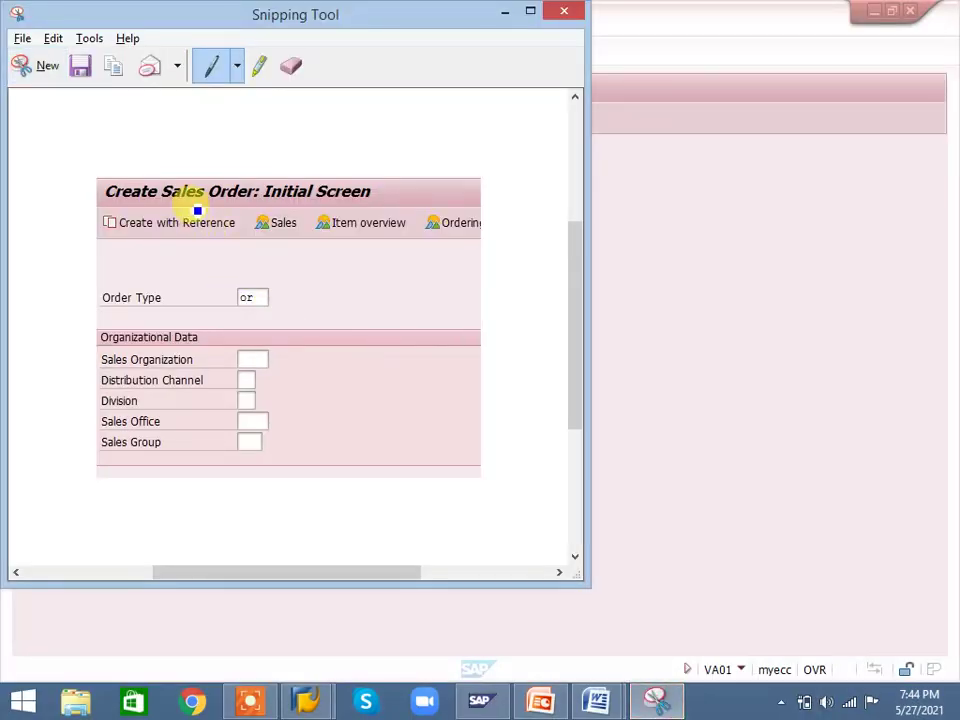
# - Mark the Order Type value in the snip with the yellow highlighter and copy the annotated snip
pyautogui.click(258, 68)
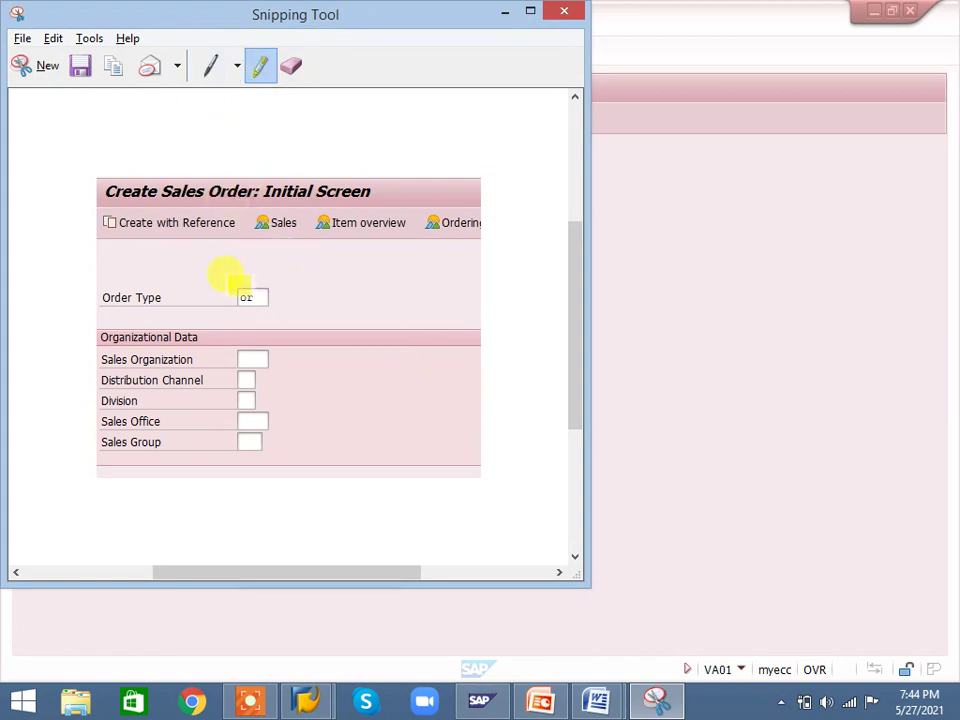
pyautogui.moveTo(242, 312); pyautogui.dragTo(268, 305)
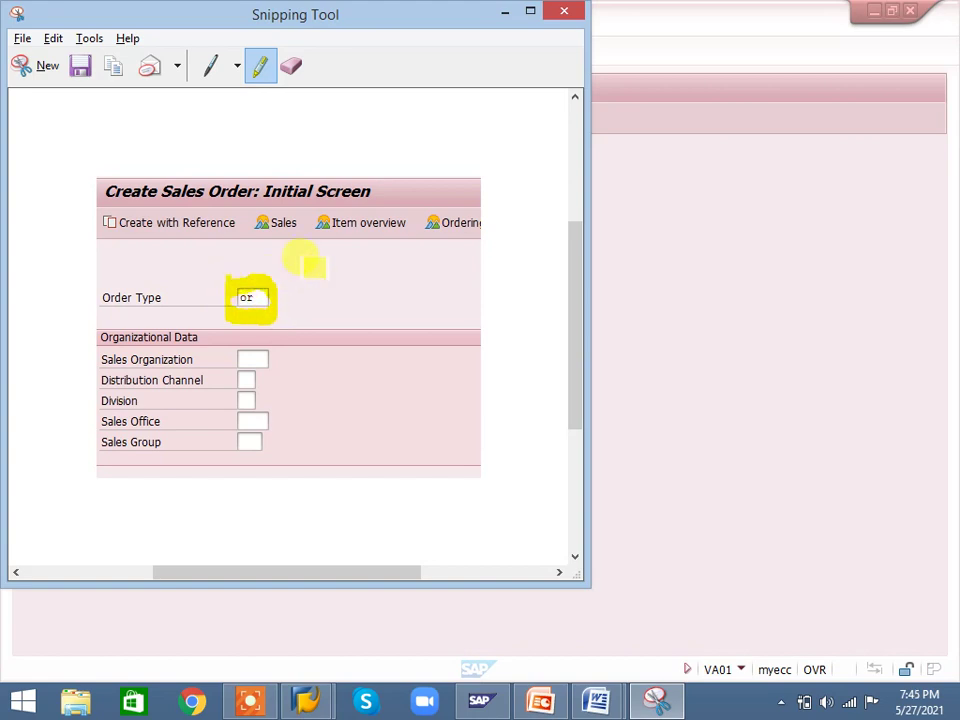
pyautogui.rightClick(312, 265)
pyautogui.click(338, 300)
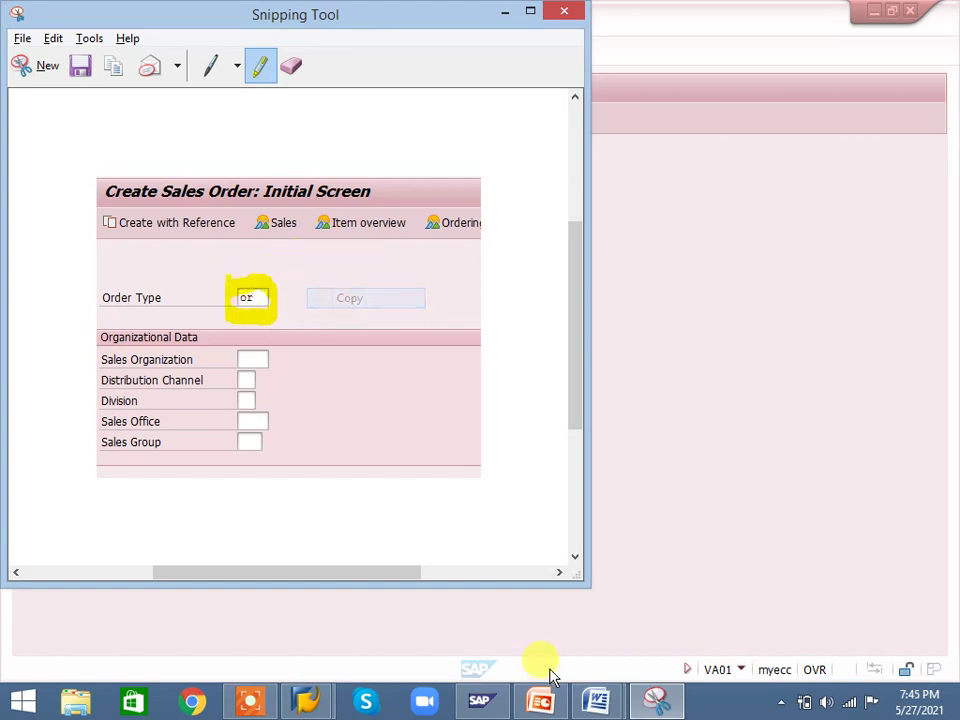
# - Paste the highlighted snip on a new line below the first picture in the Word document
pyautogui.moveTo(600, 708)
pyautogui.click(664, 622)
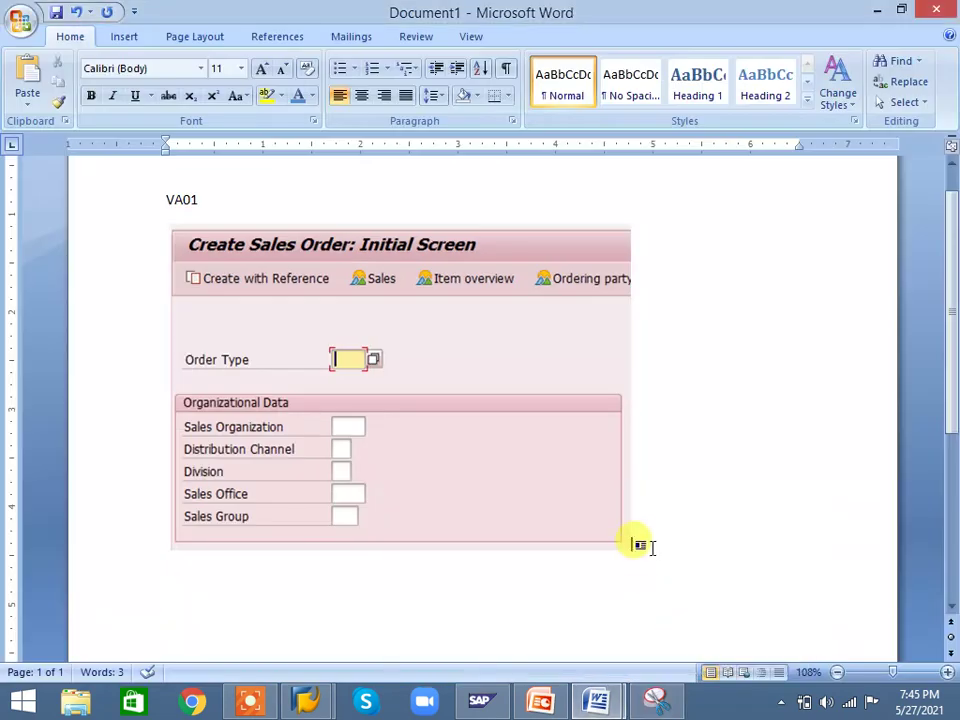
pyautogui.press('Return')
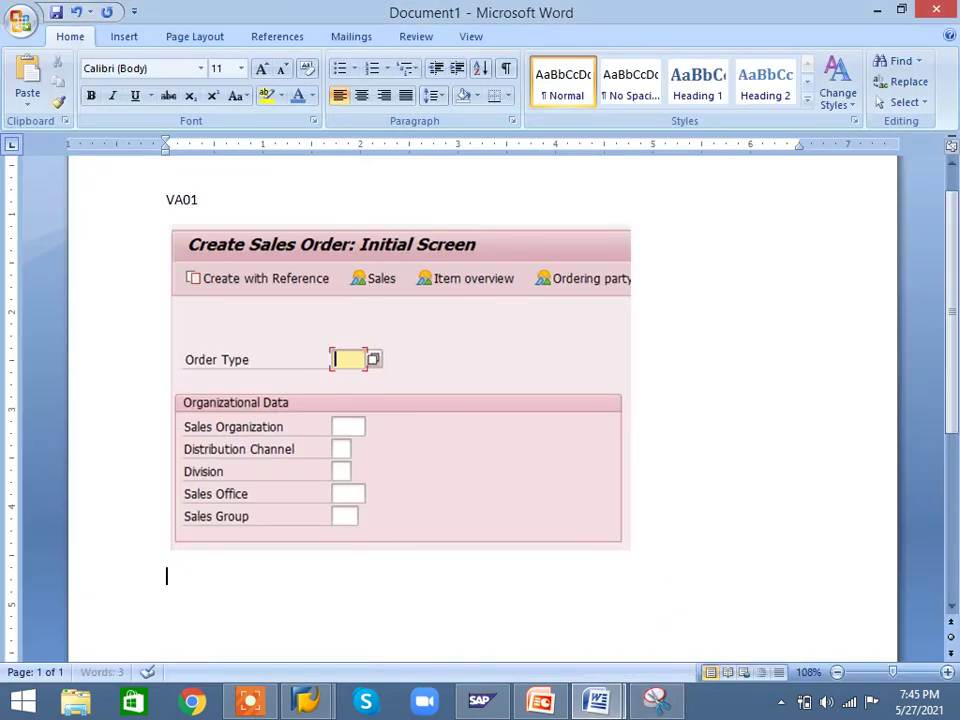
pyautogui.hotkey('ctrl', 'v')
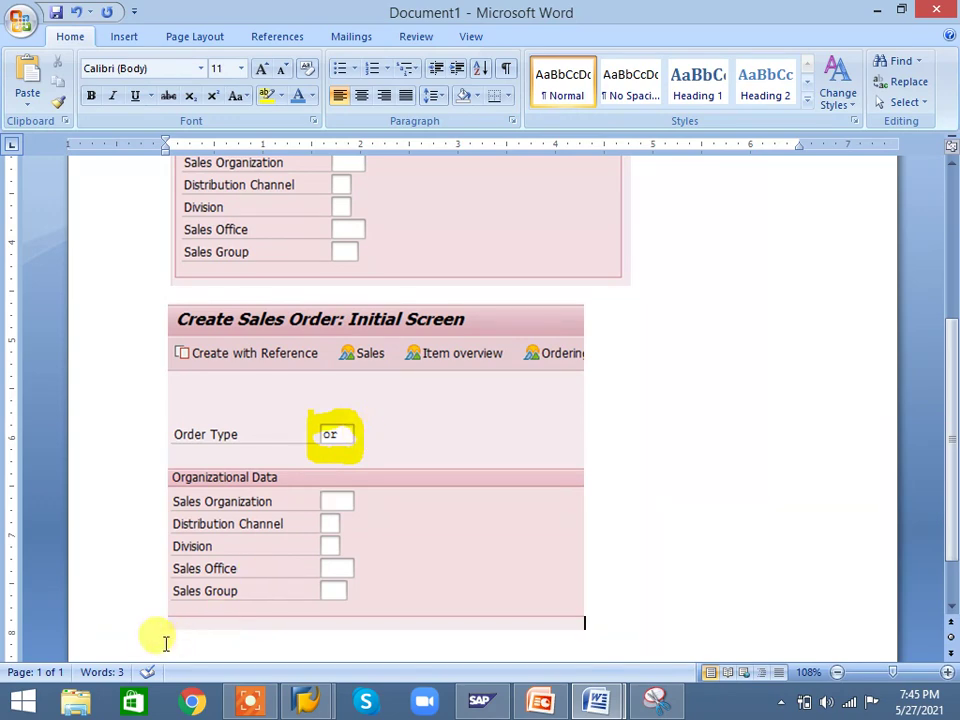
# - Search for Paint from the Start screen and open it with a blank canvas
pyautogui.click(12, 708)
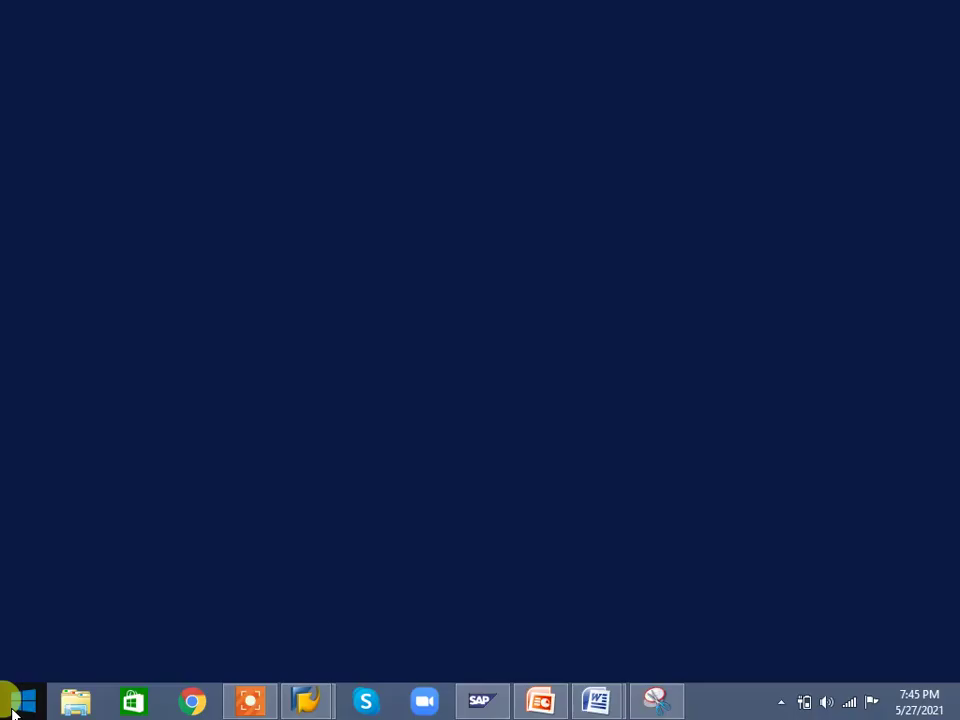
pyautogui.write('pa')
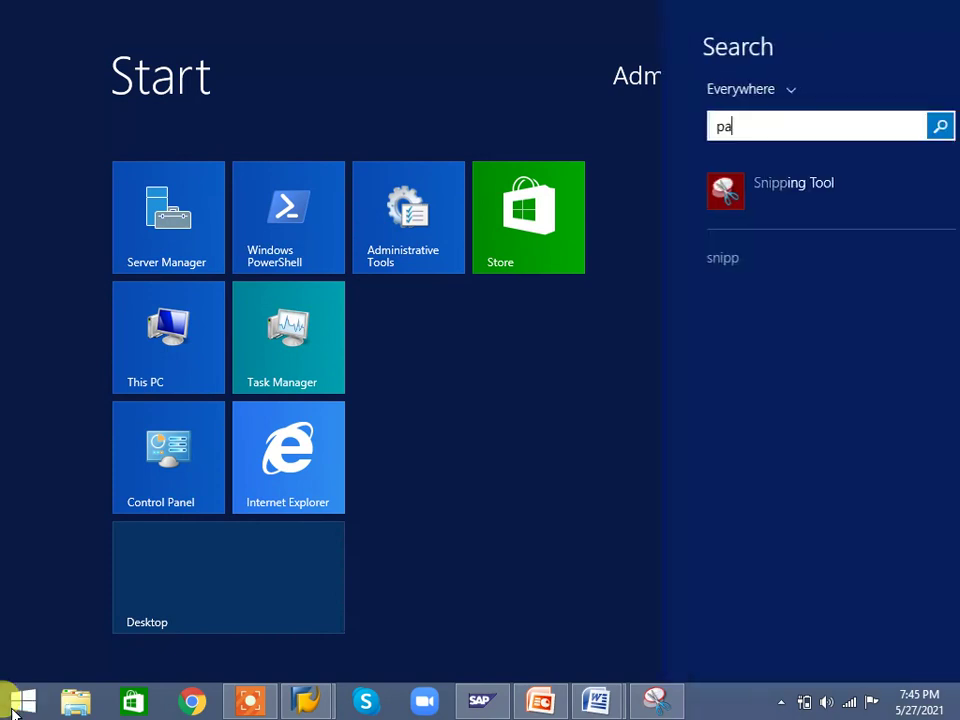
pyautogui.write('int')
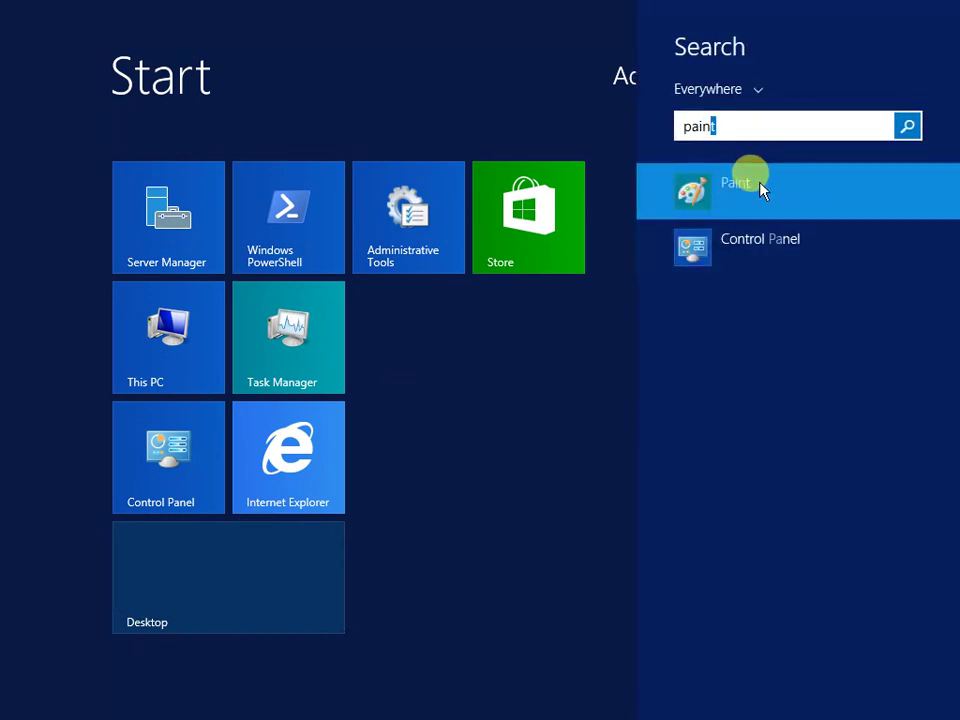
pyautogui.click(760, 190)
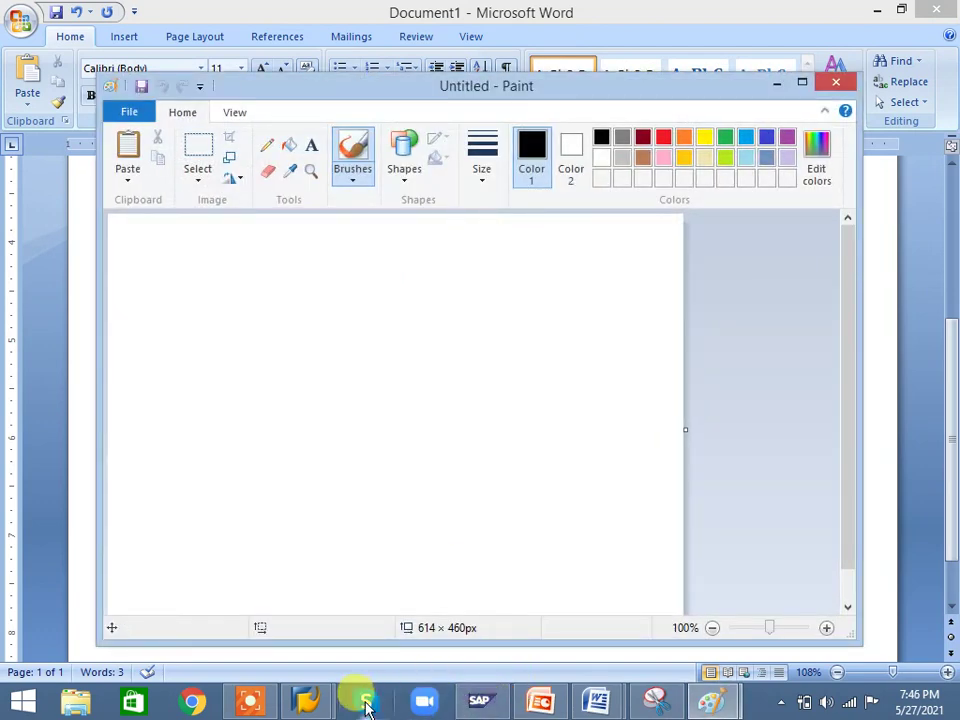
pyautogui.click(349, 344)
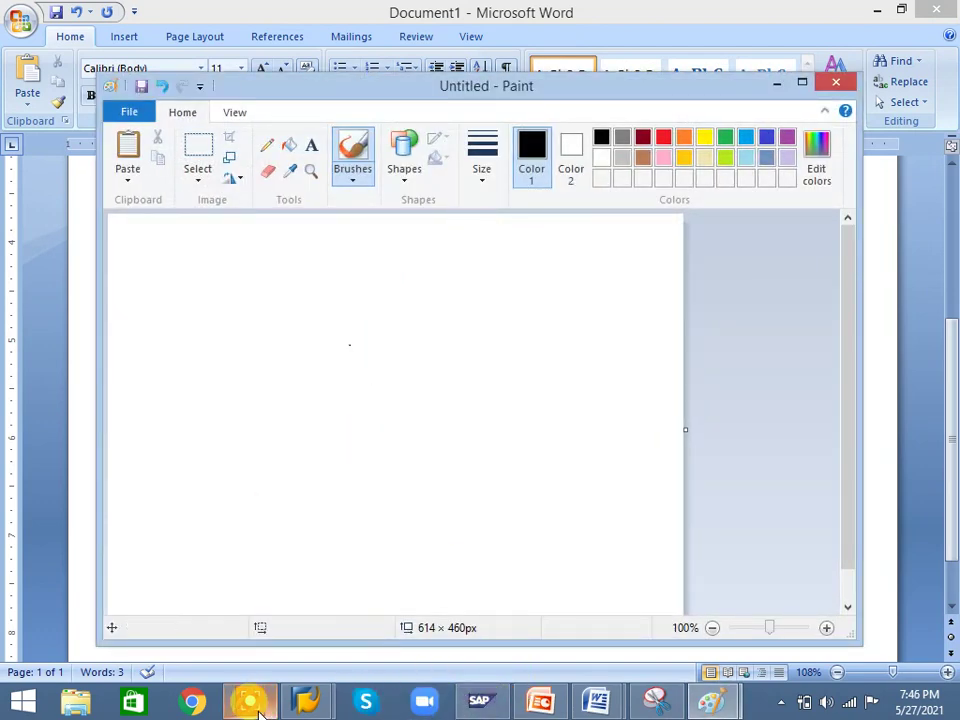
# - Capture the full SAP Create Sales Order screen and paste the screenshot into the Paint canvas
pyautogui.moveTo(304, 697)
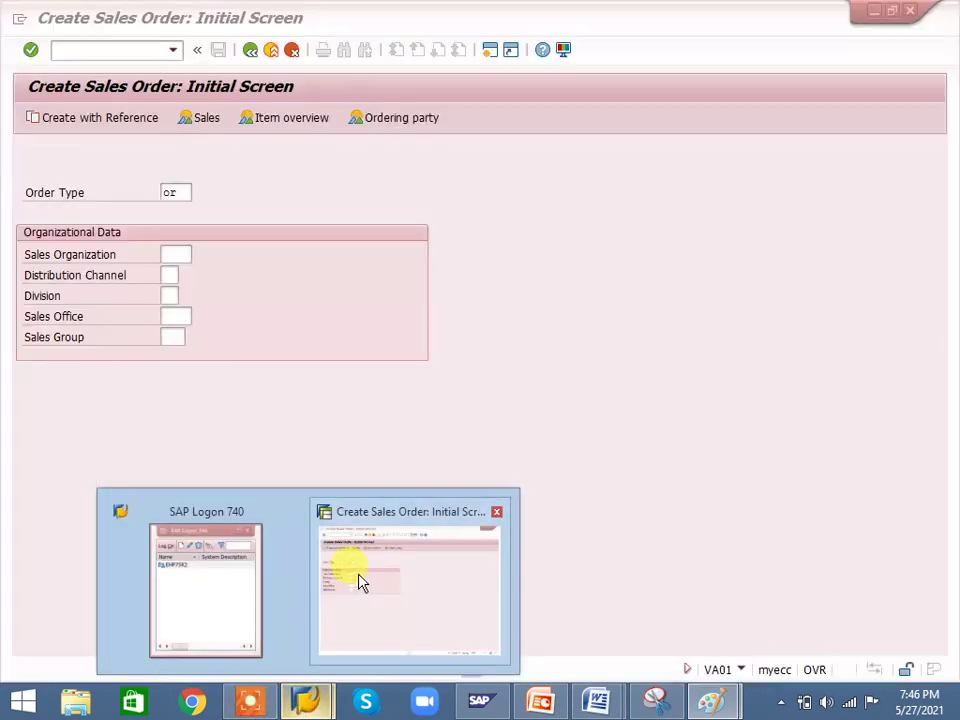
pyautogui.click(362, 583)
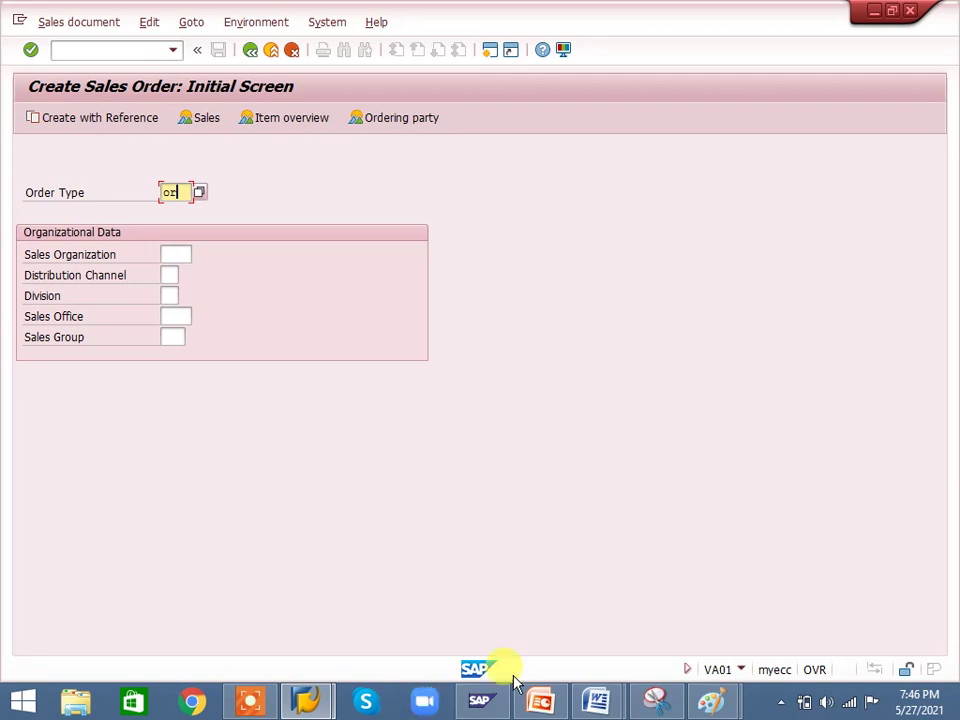
pyautogui.click(710, 703)
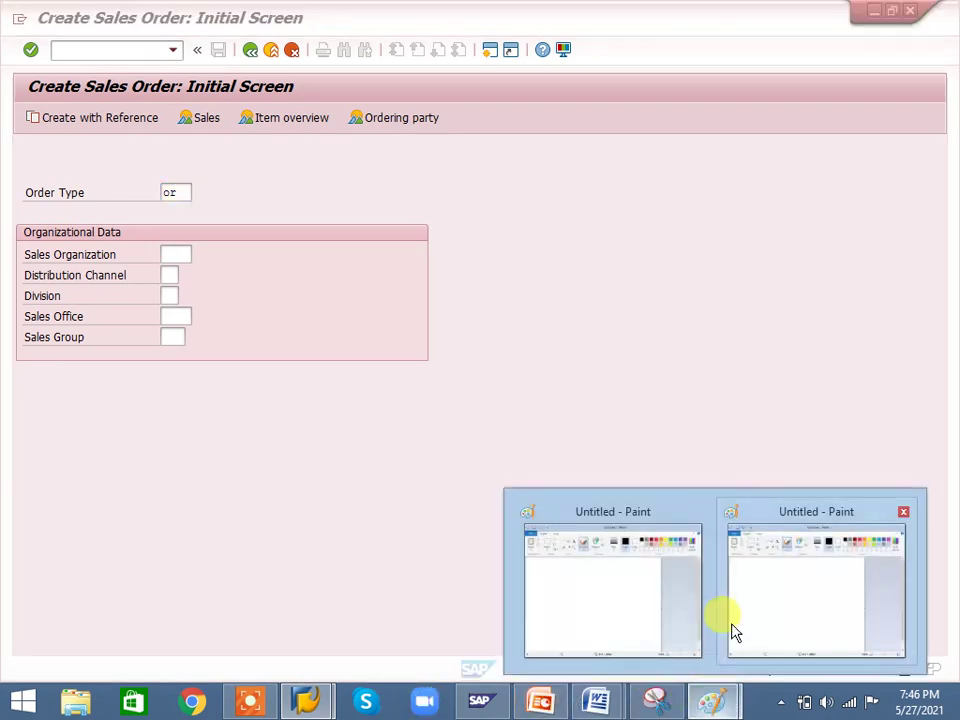
pyautogui.click(755, 604)
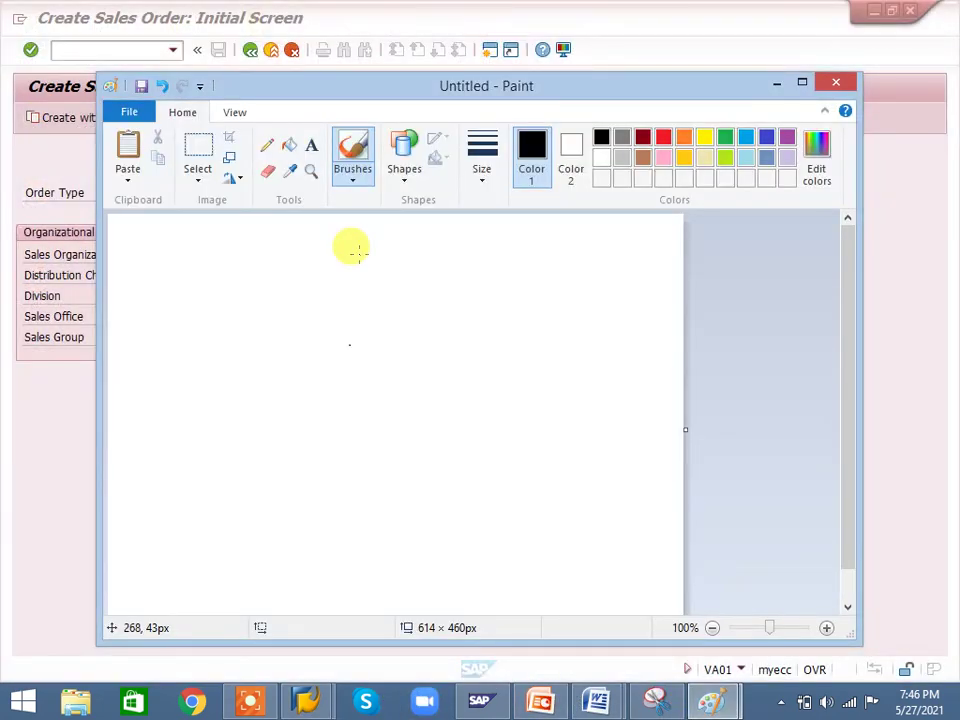
pyautogui.hotkey('ctrl', 'v')
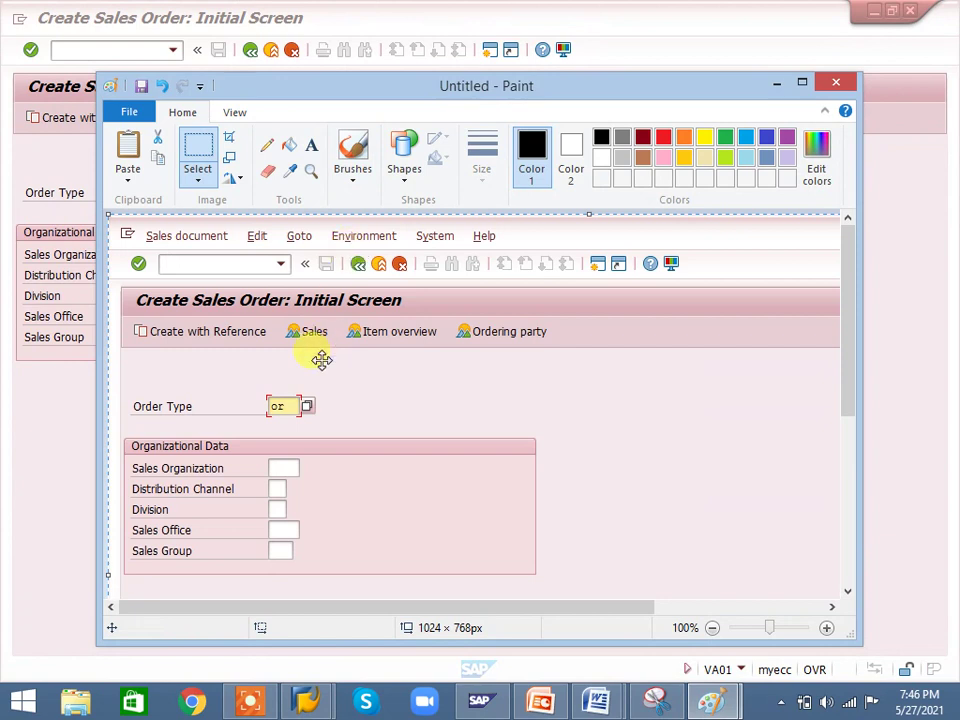
# - Draw an orange ellipse of about 96 × 42 px around the Order Type value in the pasted screenshot
pyautogui.click(365, 162)
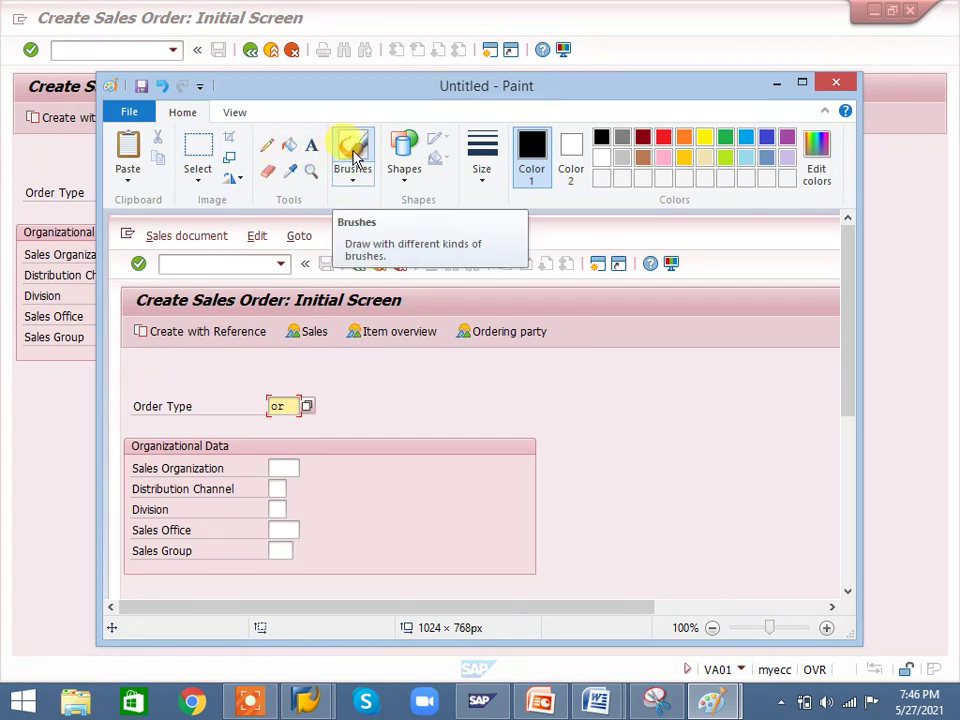
pyautogui.click(686, 140)
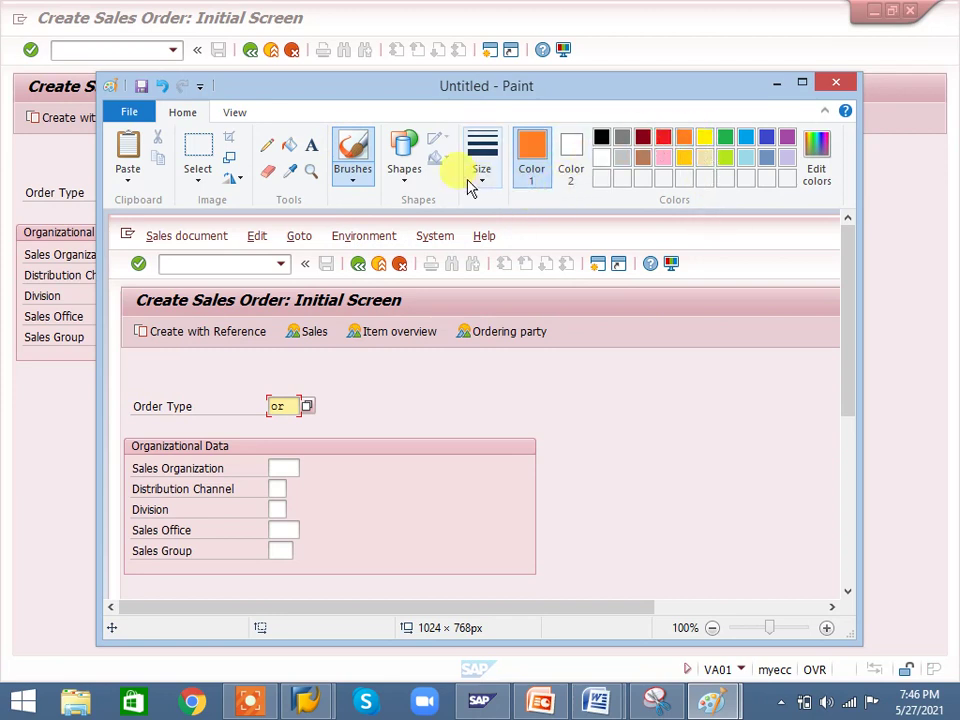
pyautogui.click(405, 170)
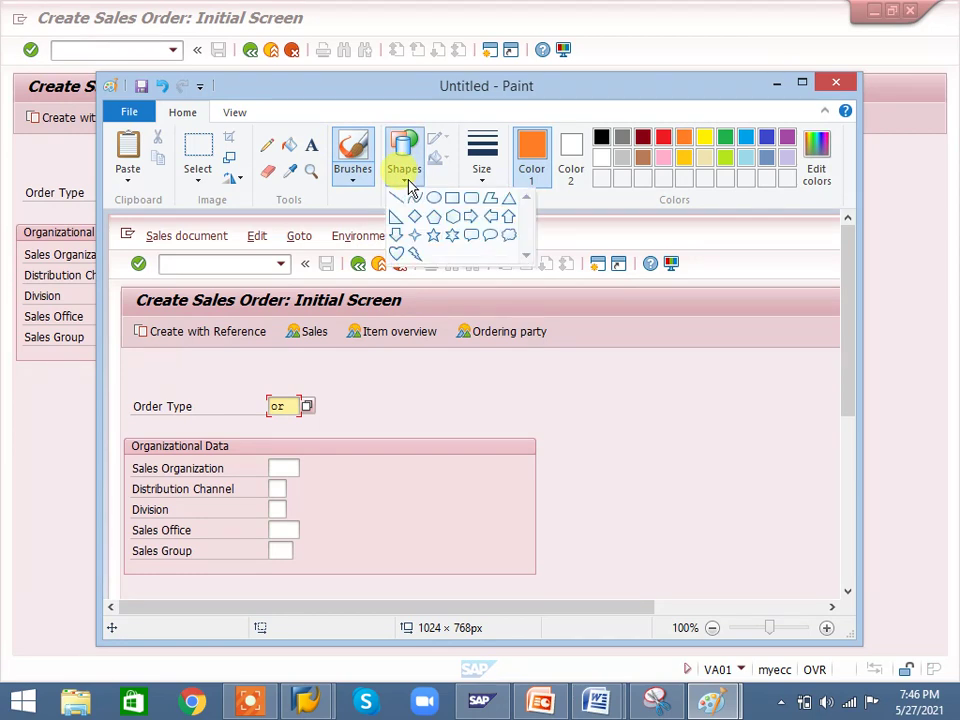
pyautogui.click(437, 203)
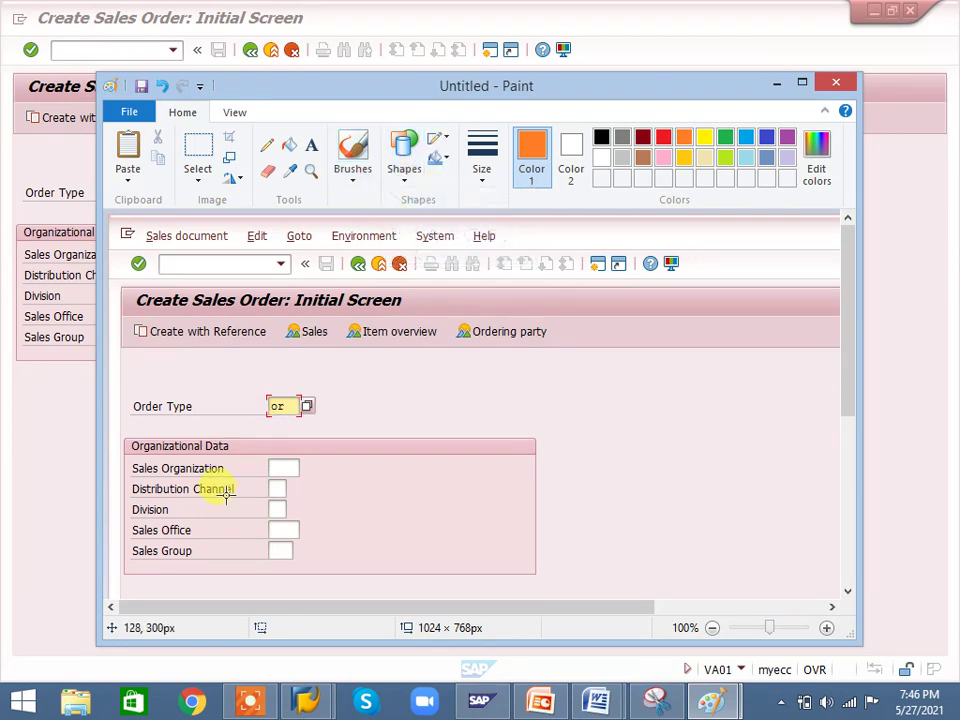
pyautogui.moveTo(249, 388); pyautogui.dragTo(345, 430)
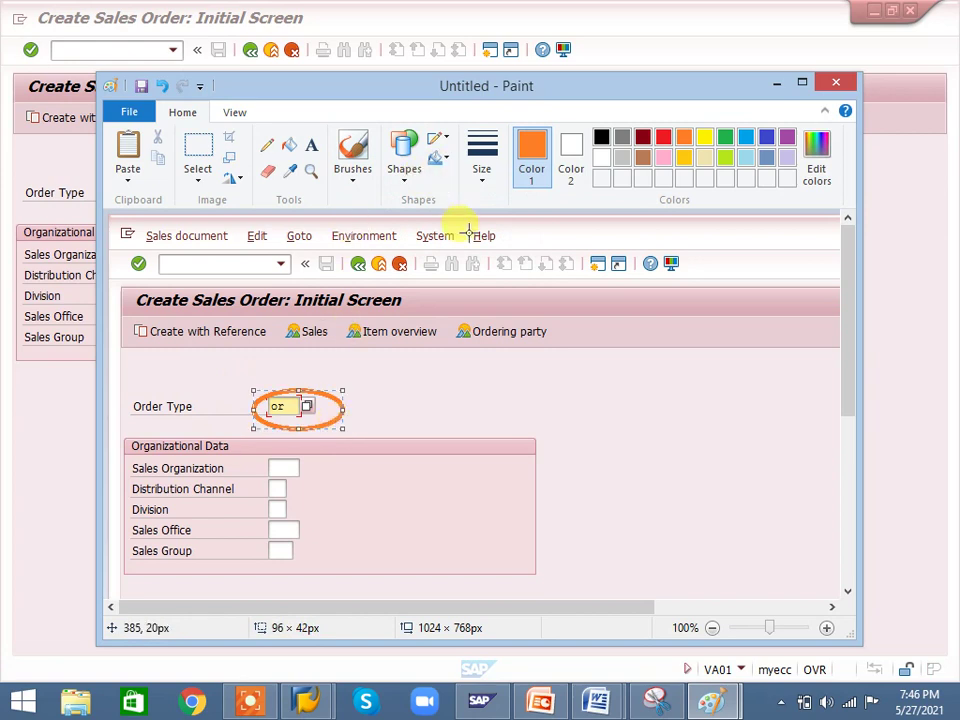
# - Try the eraser on the orange ellipse around the Order Type value and undo the erasing
pyautogui.click(268, 175)
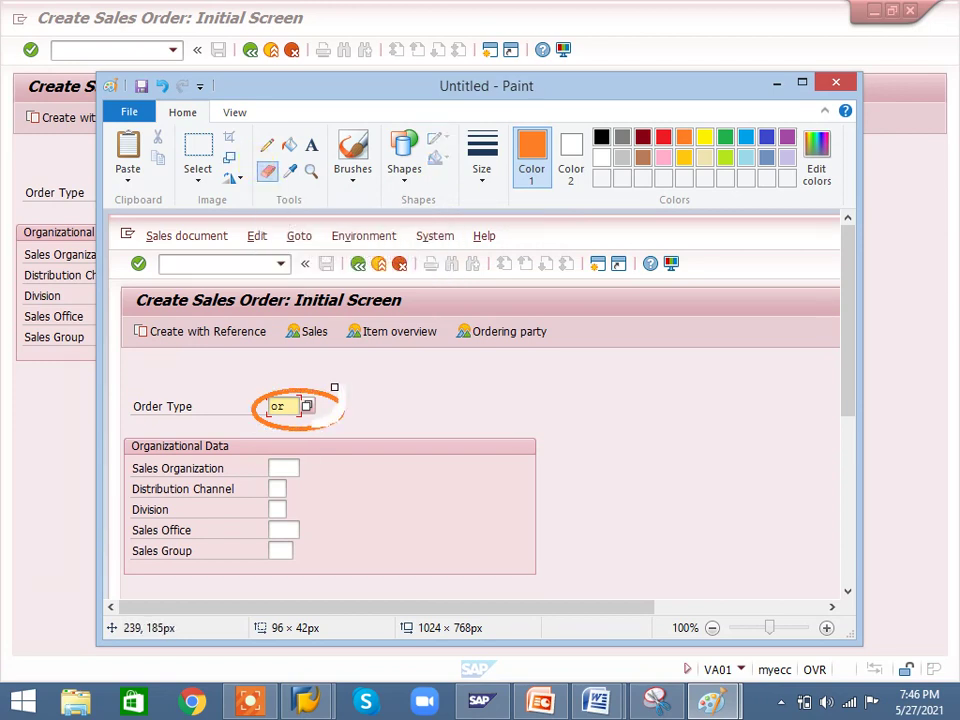
pyautogui.moveTo(332, 383)
pyautogui.mouseDown()
pyautogui.moveTo(277, 395)
pyautogui.moveTo(348, 396)
pyautogui.moveTo(255, 403)
pyautogui.moveTo(318, 427)
pyautogui.moveTo(279, 403)
pyautogui.moveTo(269, 374)
pyautogui.mouseUp()
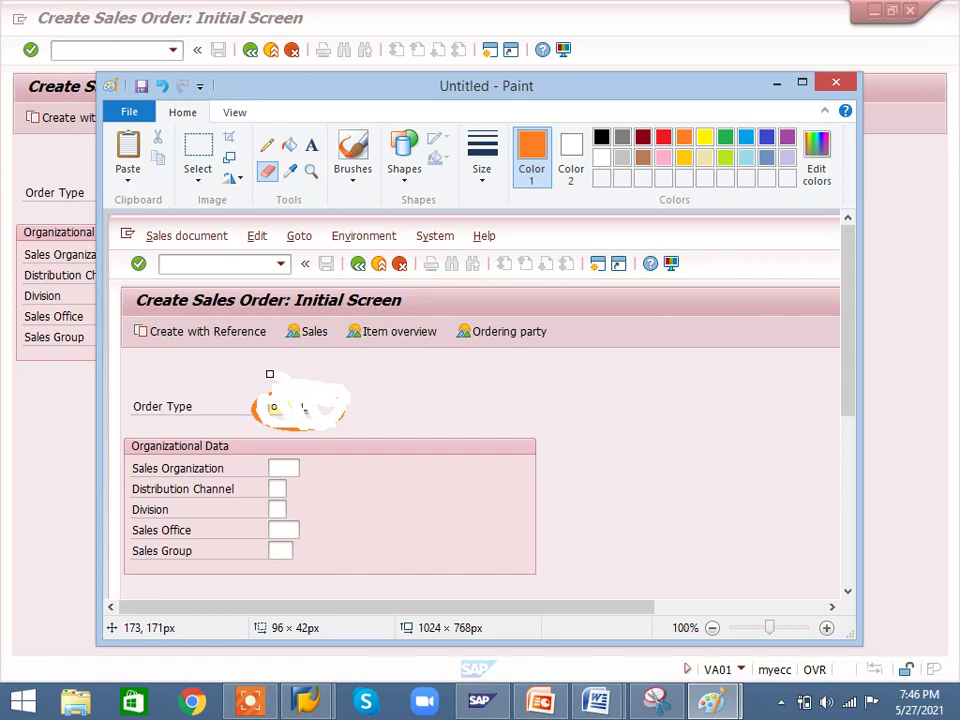
pyautogui.hotkey('ctrl', 'z')
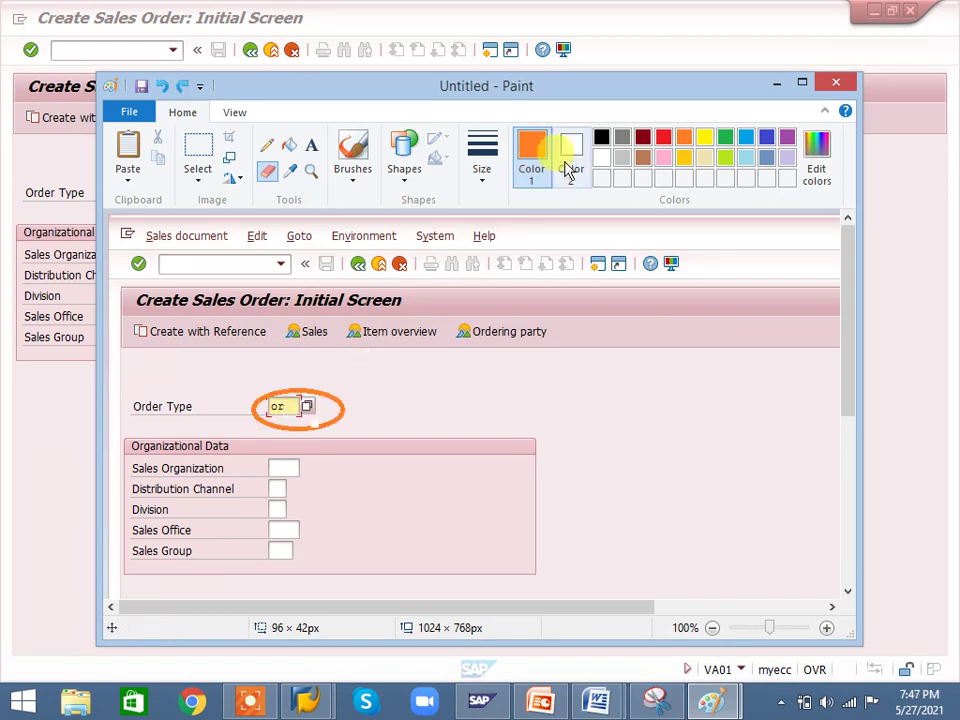
# - Draw a blue rectangle of about 102 × 36 px around the Order Type value and a blue right arrow of about 75 × 35 px over Sales
pyautogui.click(404, 190)
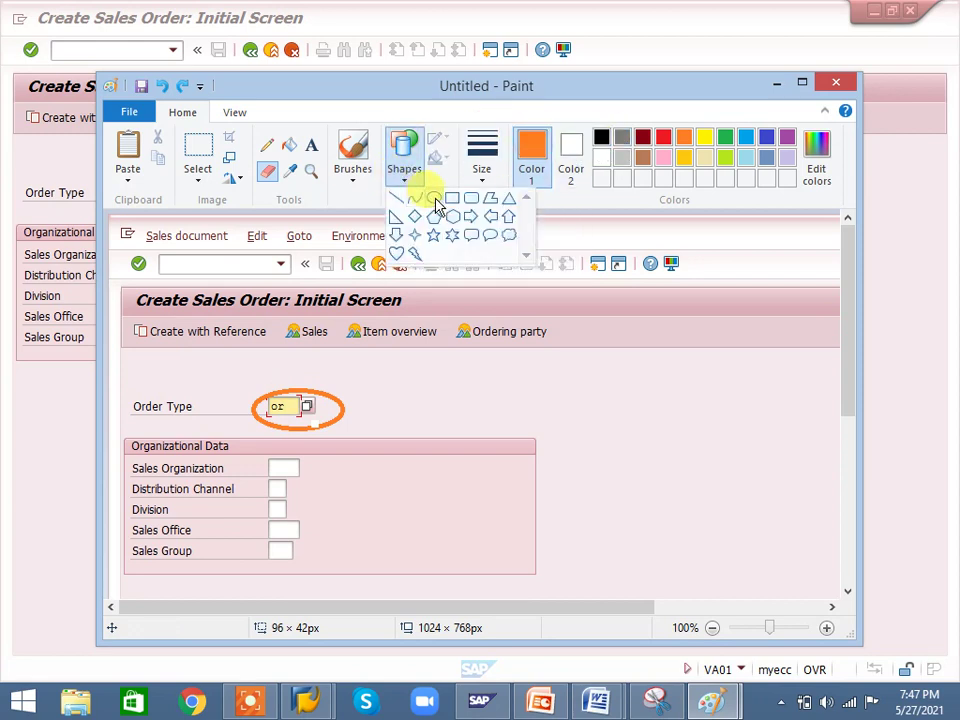
pyautogui.click(434, 199)
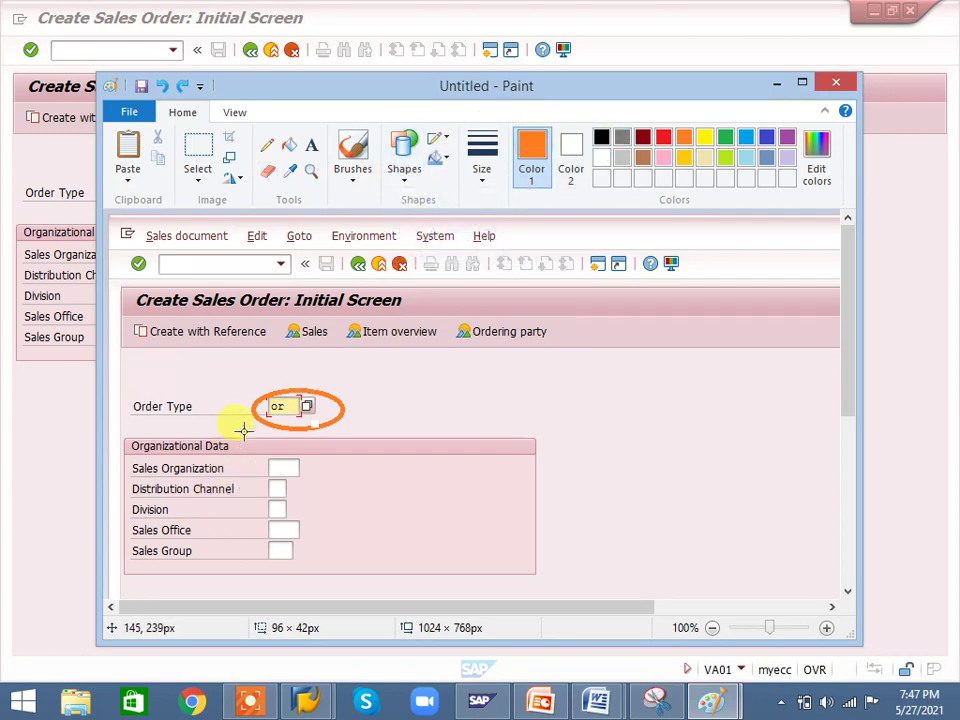
pyautogui.moveTo(245, 397)
pyautogui.mouseDown()
pyautogui.moveTo(306, 445)
pyautogui.moveTo(568, 422)
pyautogui.moveTo(389, 392)
pyautogui.moveTo(342, 421)
pyautogui.mouseUp()
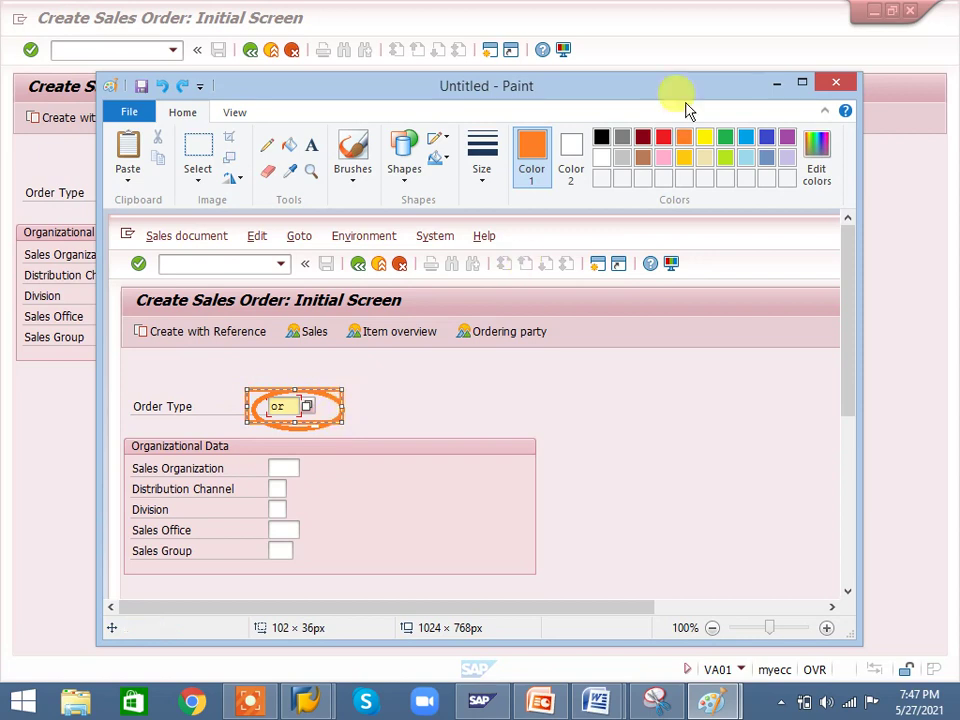
pyautogui.click(766, 141)
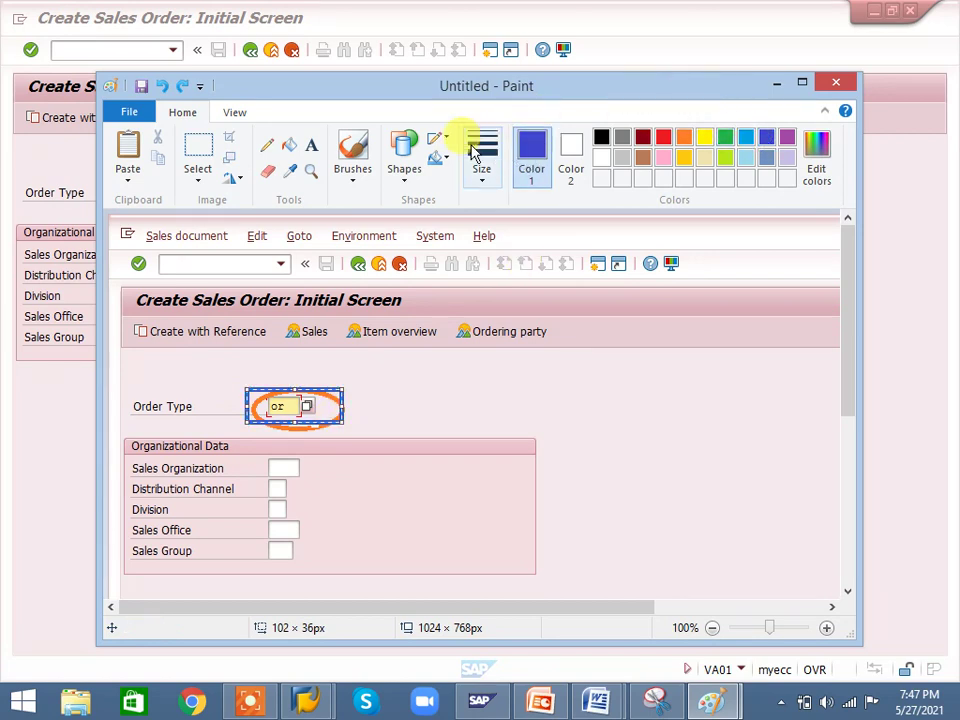
pyautogui.click(405, 178)
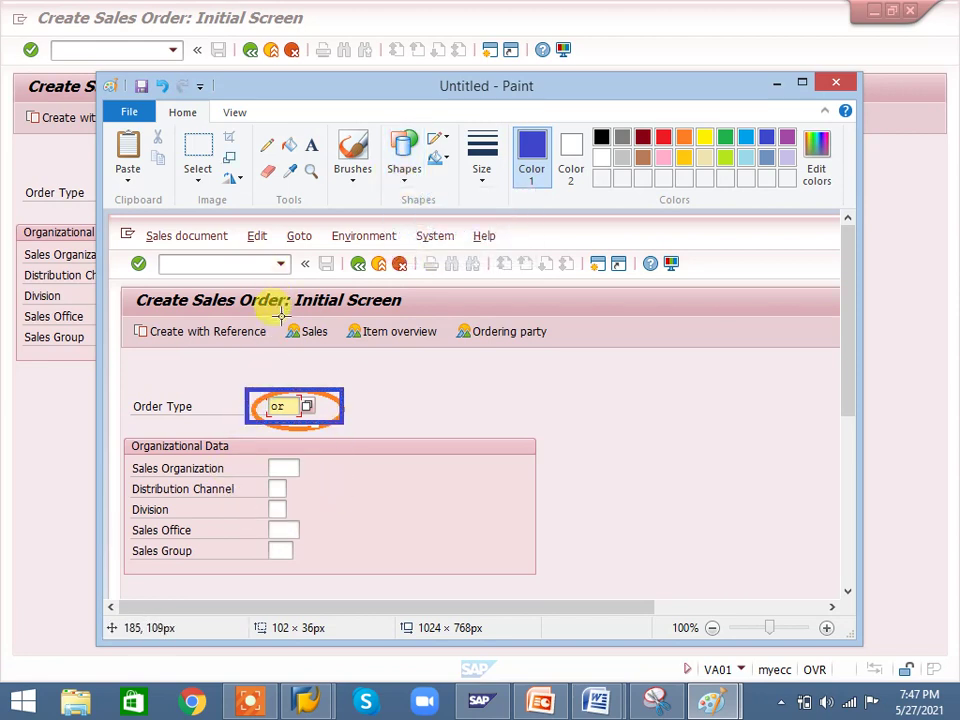
pyautogui.moveTo(281, 314)
pyautogui.mouseDown()
pyautogui.moveTo(282, 329)
pyautogui.moveTo(351, 346)
pyautogui.mouseUp()
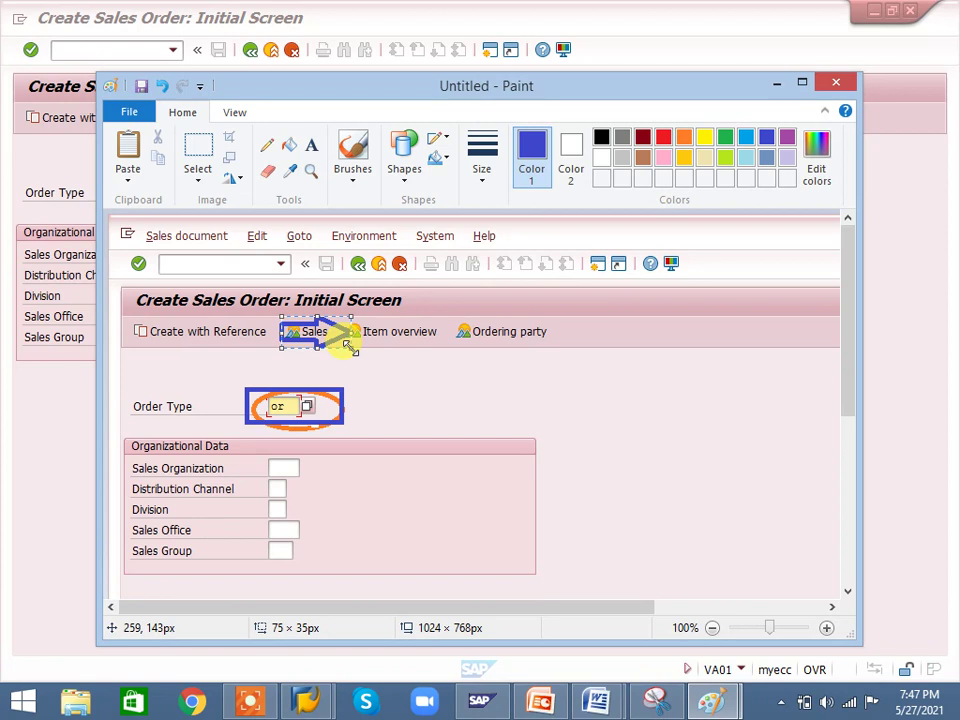
# - Draw a red pentagon over the Ordering party button in the screenshot
pyautogui.click(267, 147)
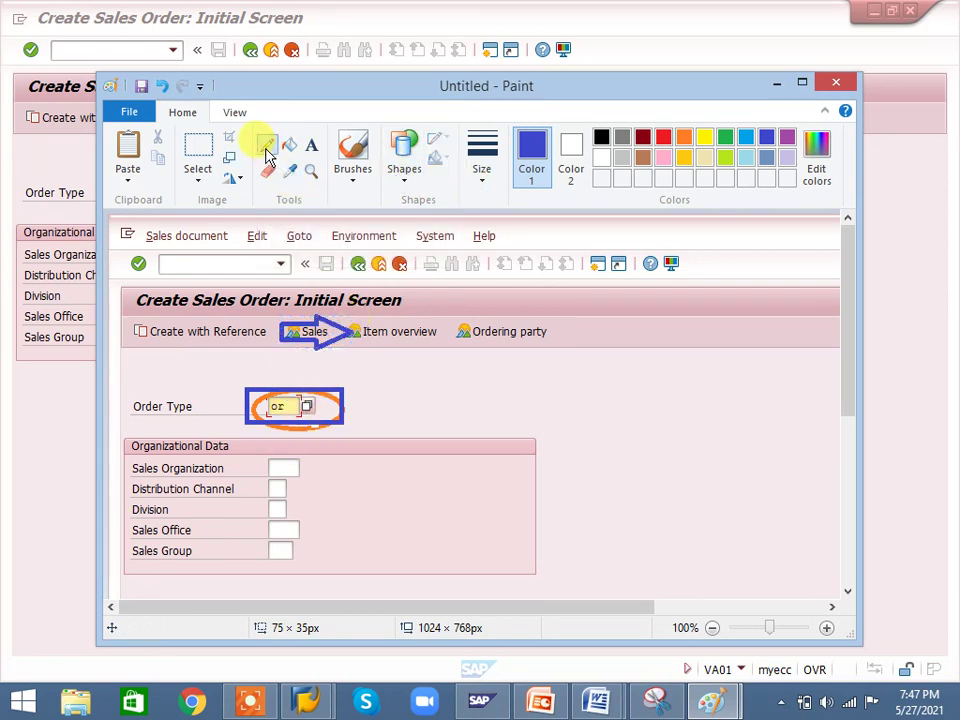
pyautogui.click(660, 137)
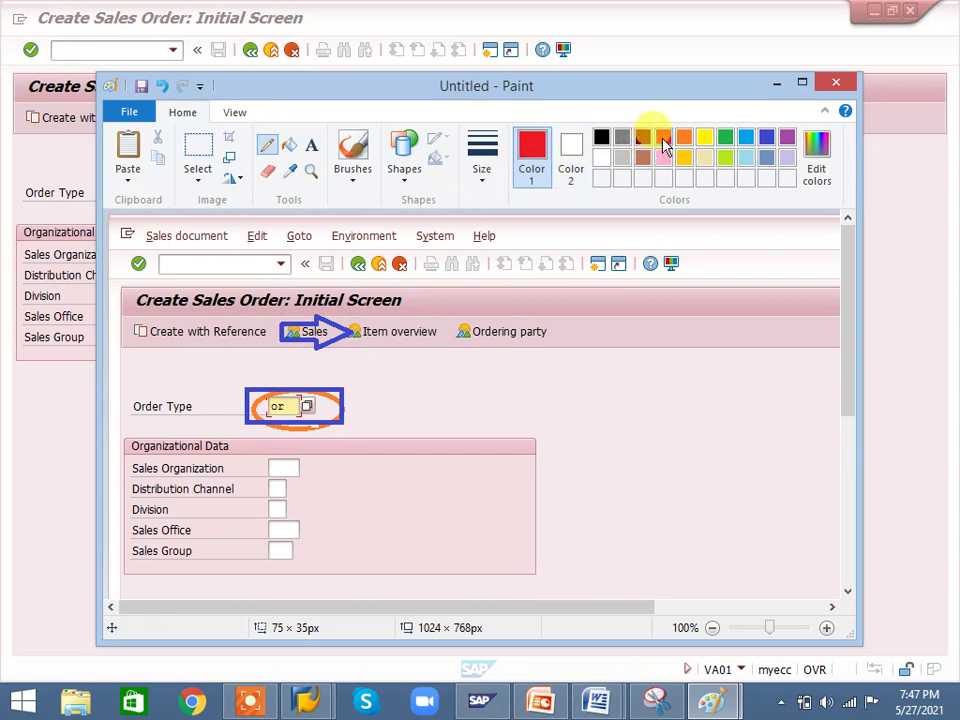
pyautogui.click(405, 178)
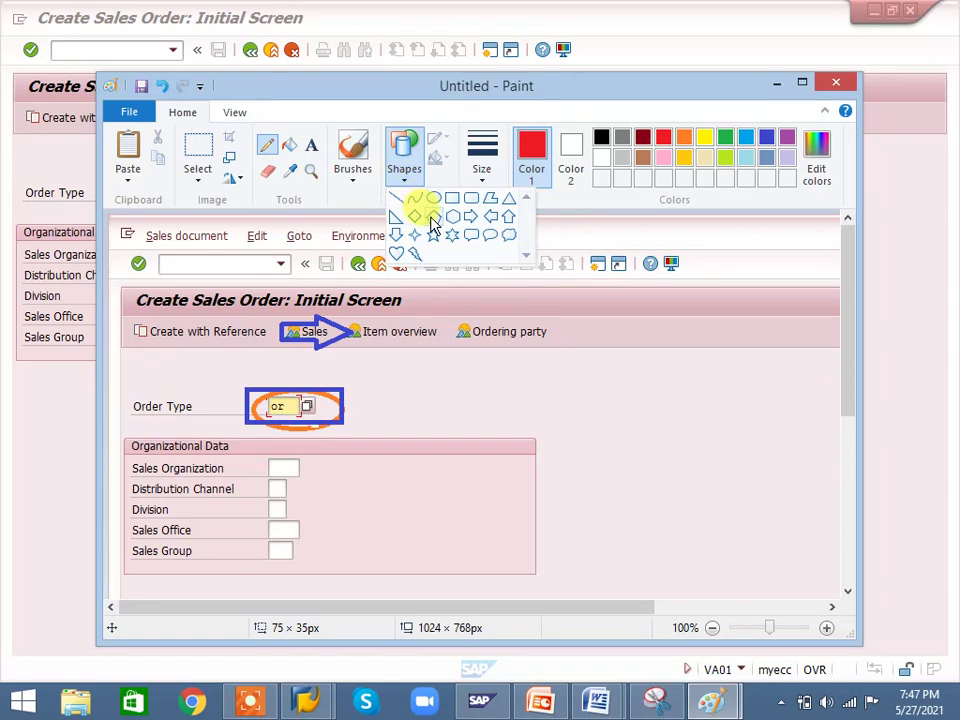
pyautogui.click(416, 200)
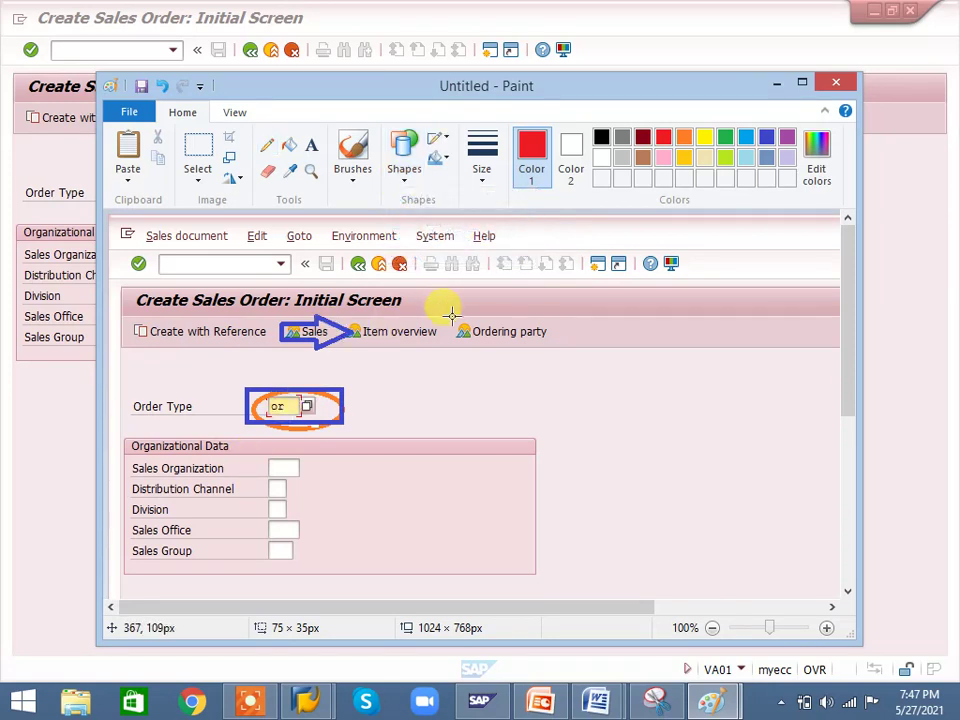
pyautogui.moveTo(452, 316); pyautogui.dragTo(581, 376)
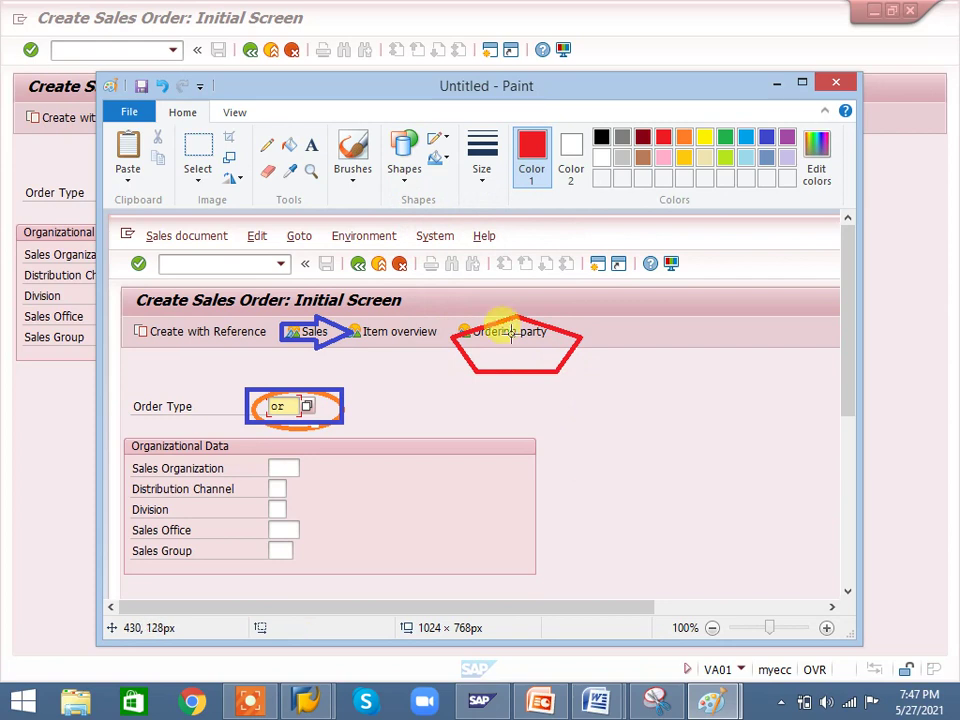
# - Draw a gold rounded rectangle of about 160 × 35 px around the Create with Reference button
pyautogui.click(680, 159)
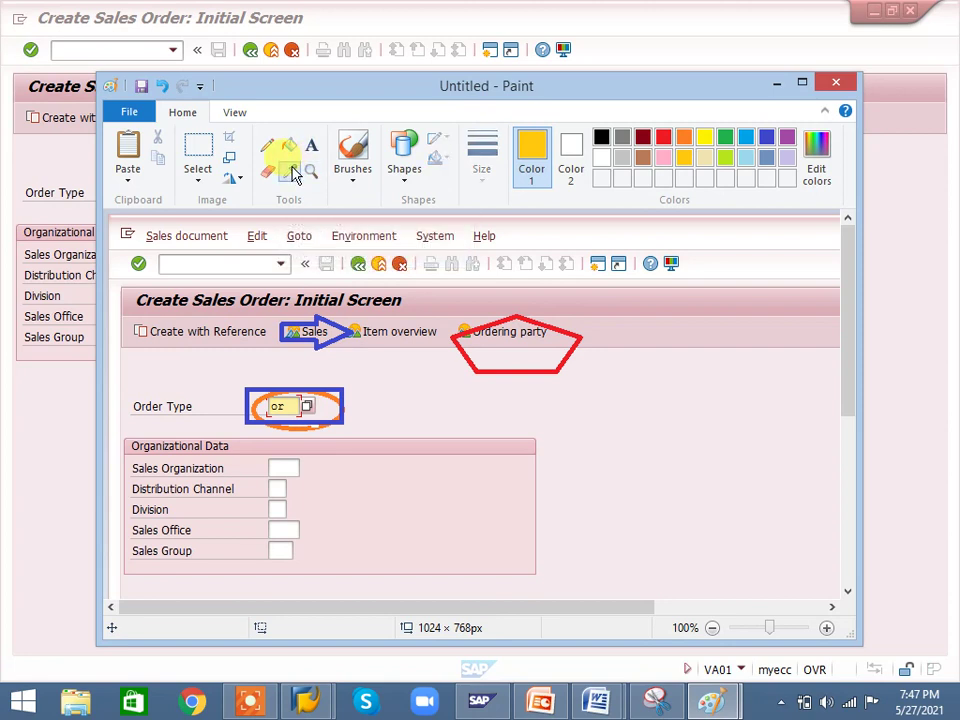
pyautogui.click(289, 171)
pyautogui.click(406, 174)
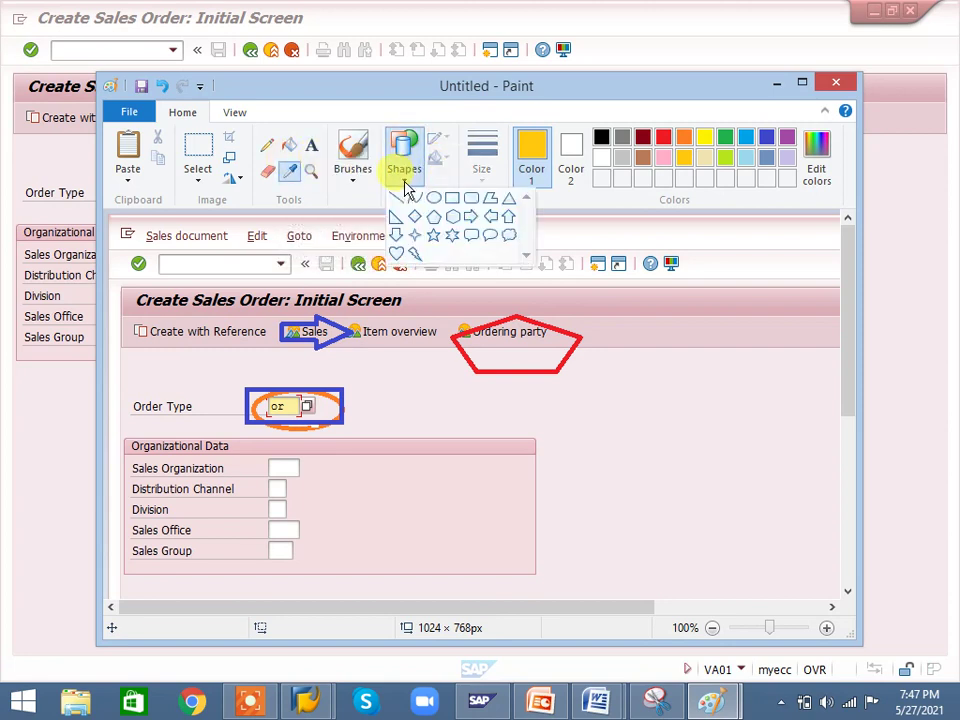
pyautogui.click(458, 199)
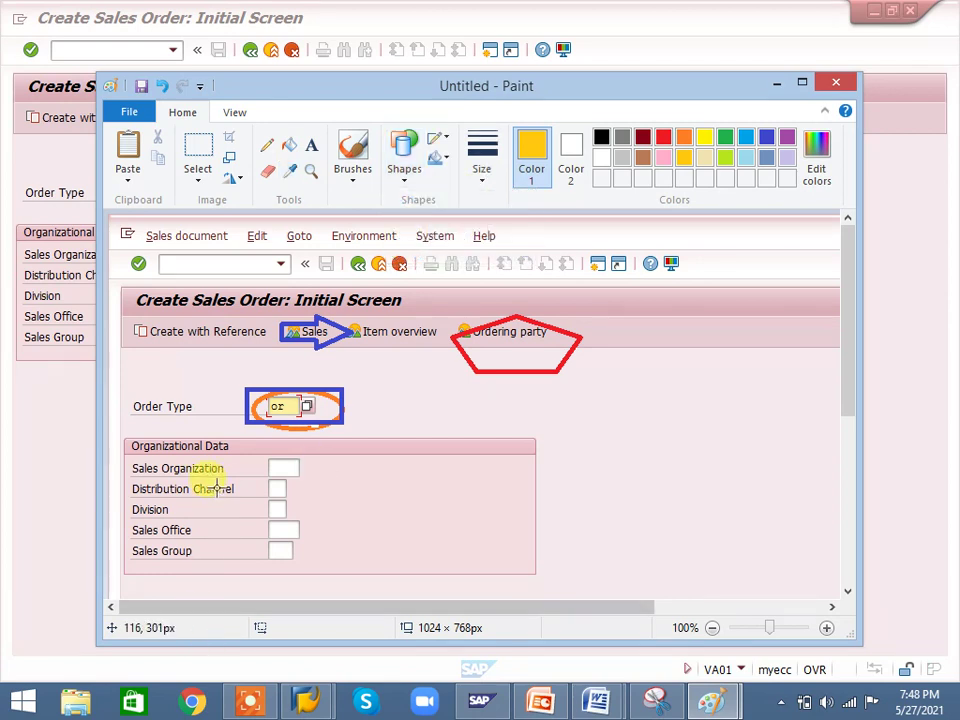
pyautogui.moveTo(120, 313); pyautogui.dragTo(274, 345)
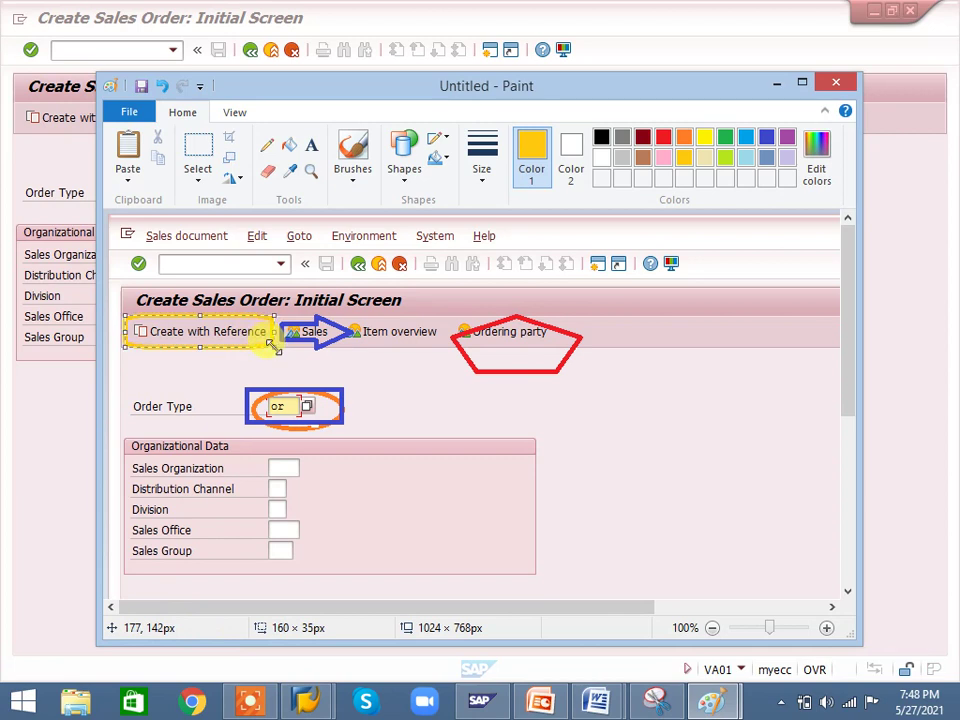
pyautogui.click(459, 315)
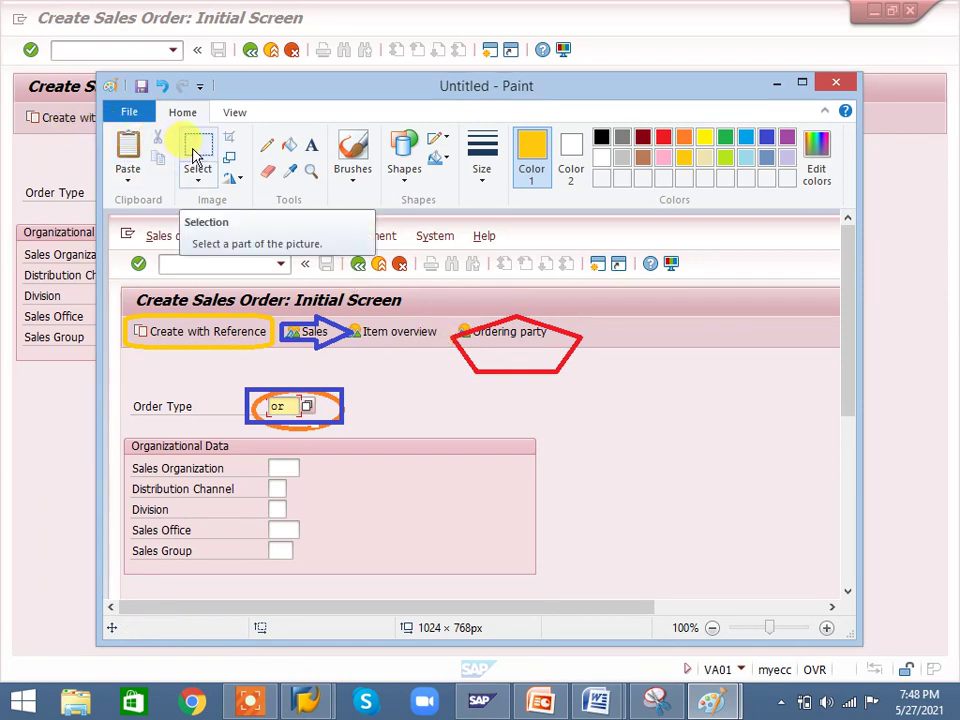
# - Select the annotated part of the screenshot, an area of about 563 × 409 px, and copy it
pyautogui.click(197, 155)
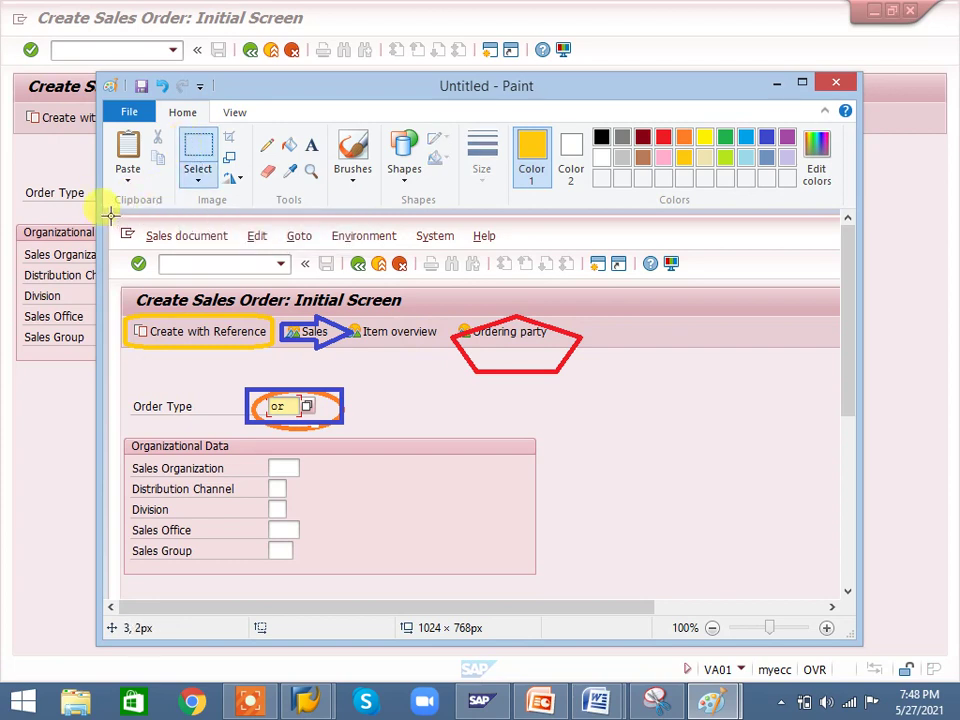
pyautogui.moveTo(110, 215); pyautogui.dragTo(637, 598)
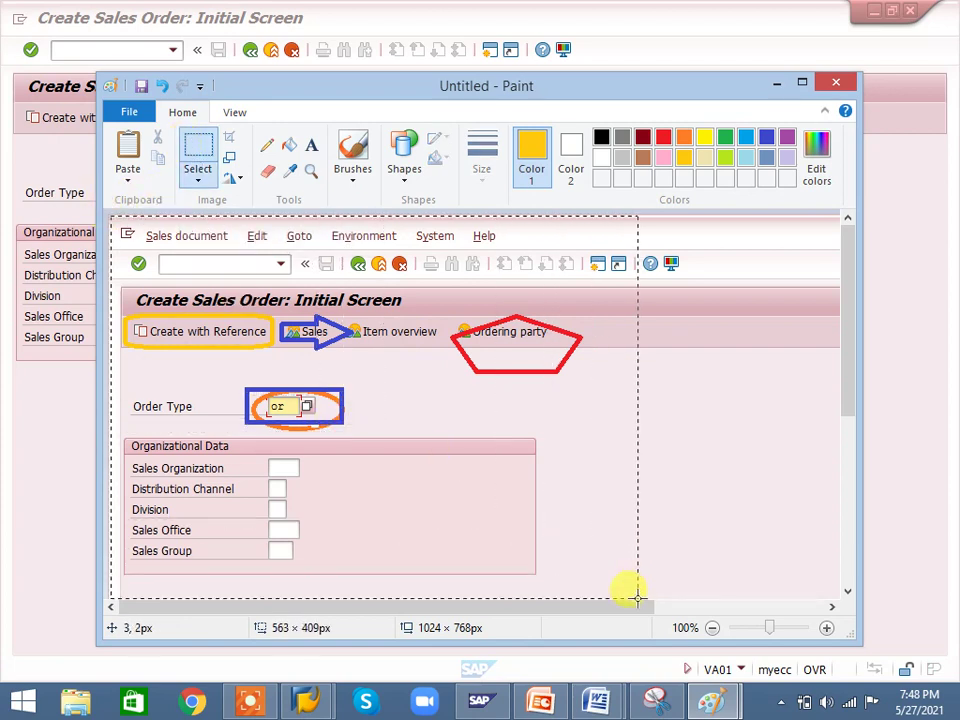
pyautogui.rightClick(439, 390)
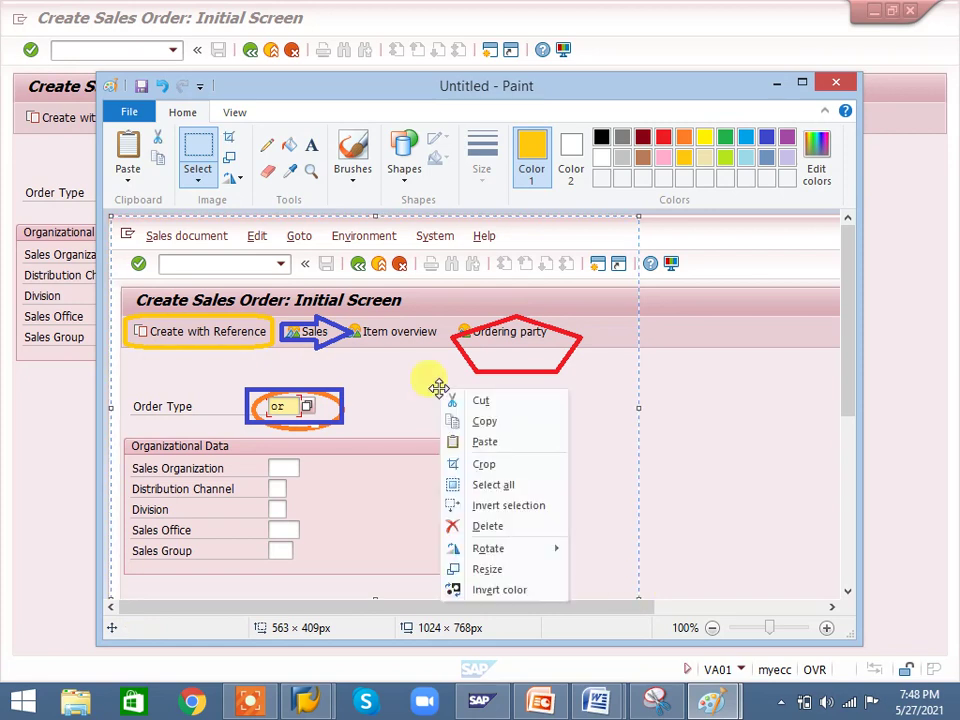
pyautogui.click(487, 423)
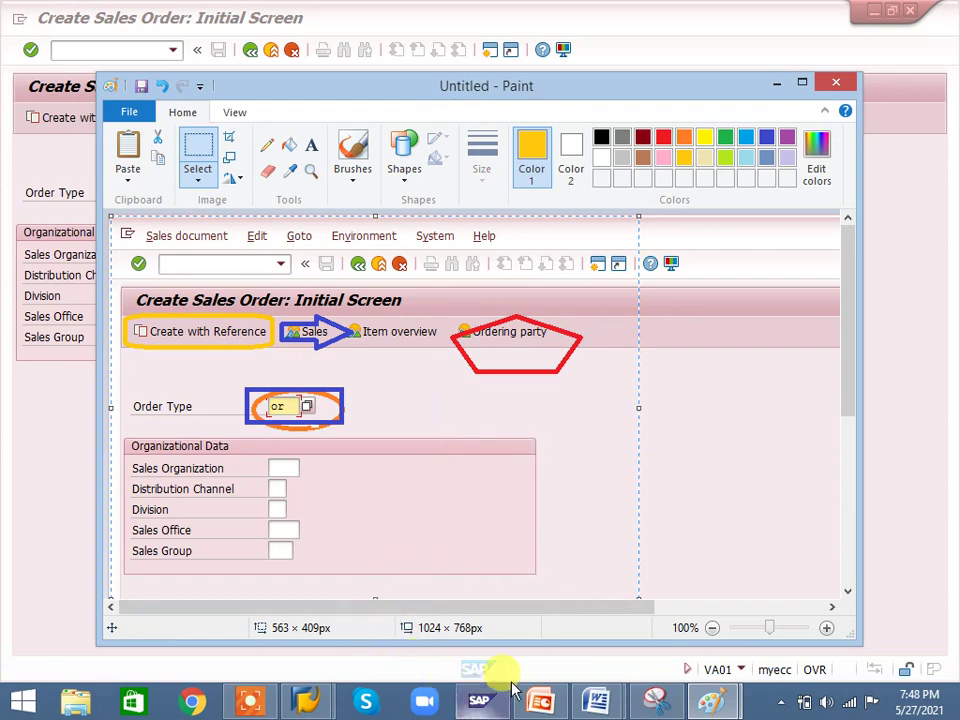
# - Switch to the Word document containing the pictures and paste the annotated screenshot below the highlighted snip
pyautogui.moveTo(597, 705)
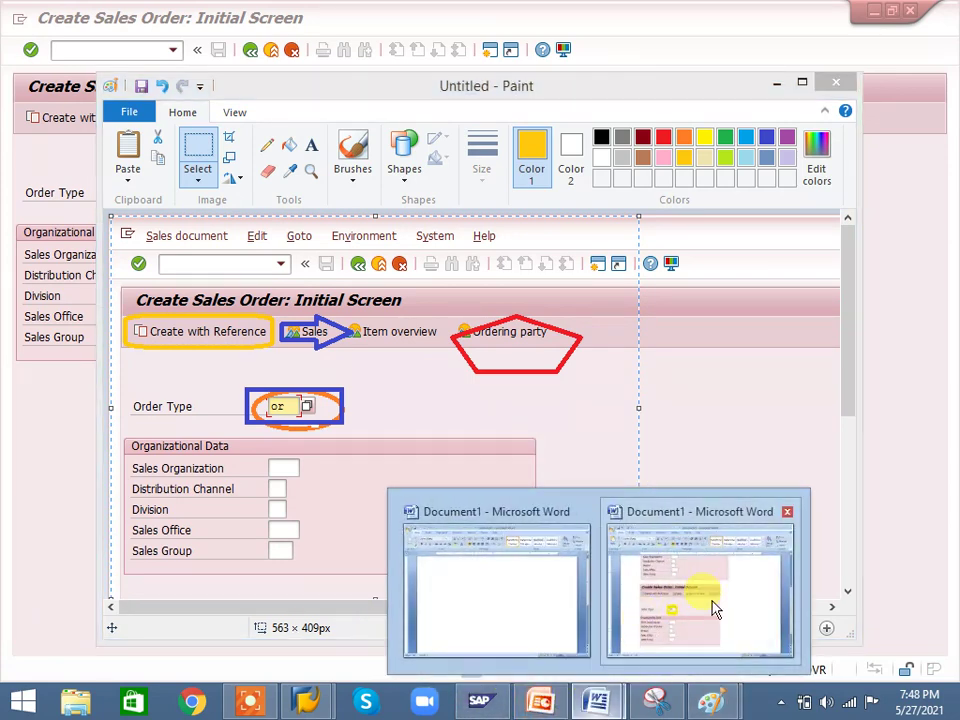
pyautogui.click(713, 605)
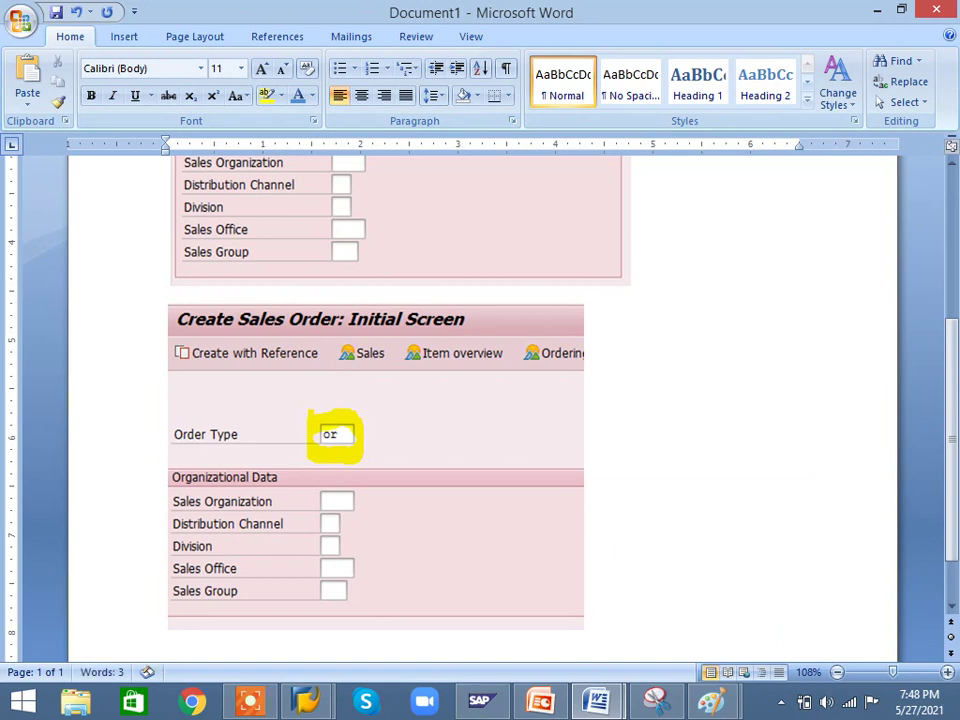
pyautogui.scroll(-1, 660, 541)
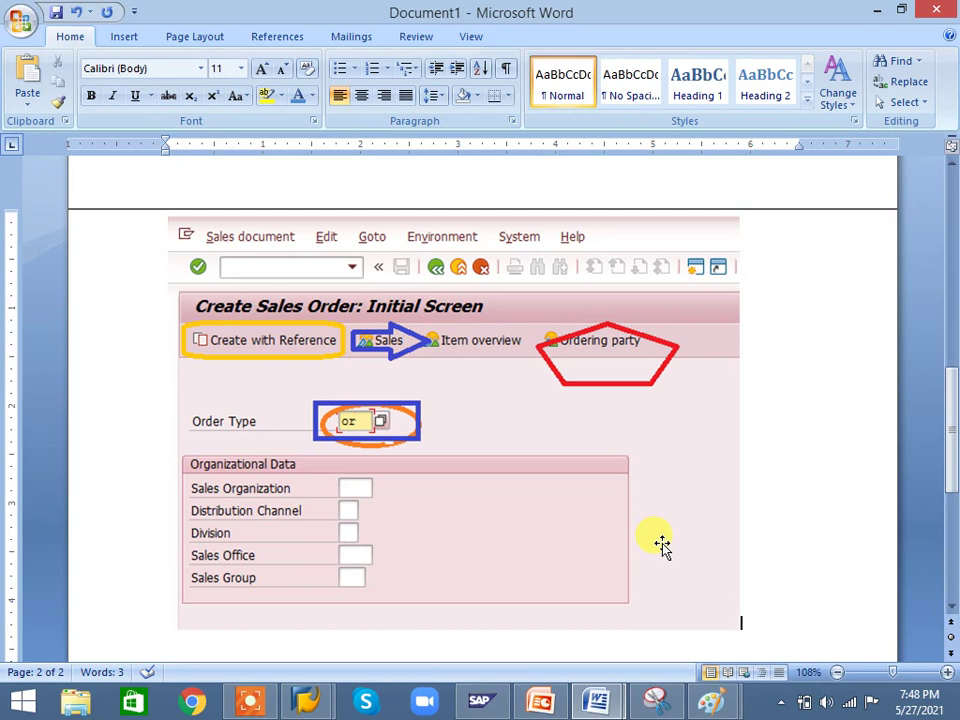
# - View the highlighted snip in the Snipping Tool again and switch to the Neutral Minds presentation in PowerPoint
pyautogui.click(658, 700)
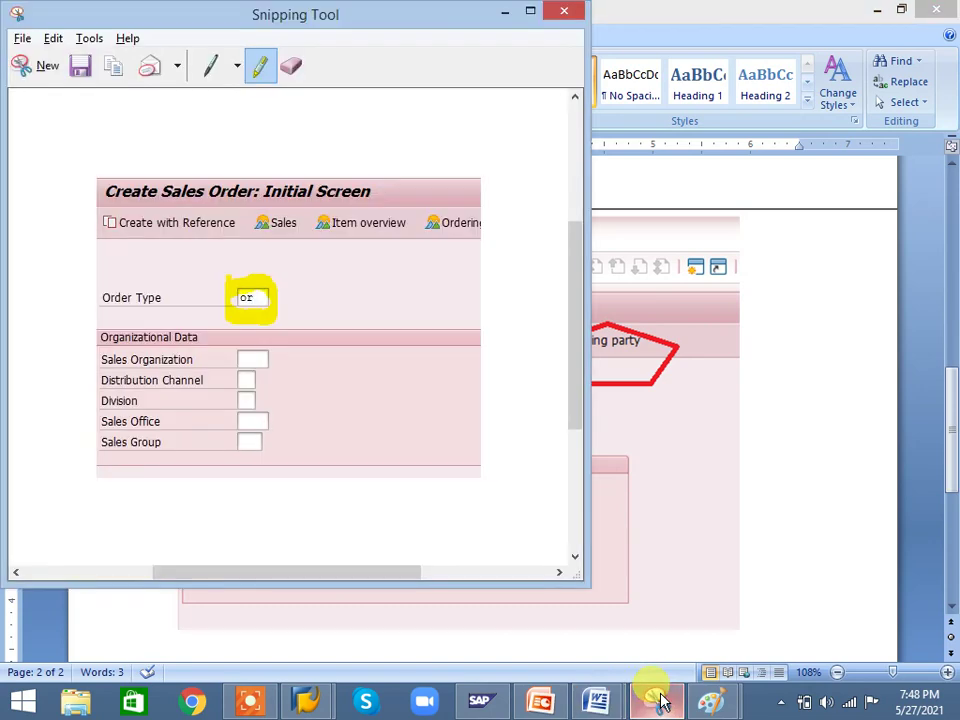
pyautogui.click(658, 700)
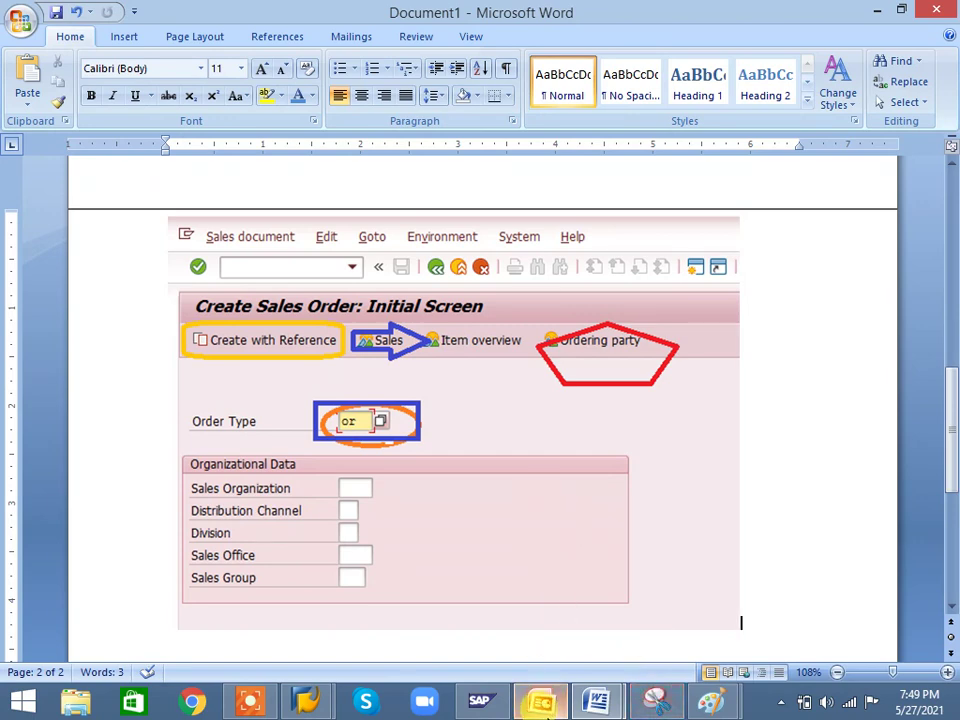
pyautogui.click(545, 703)
pyautogui.click(250, 703)
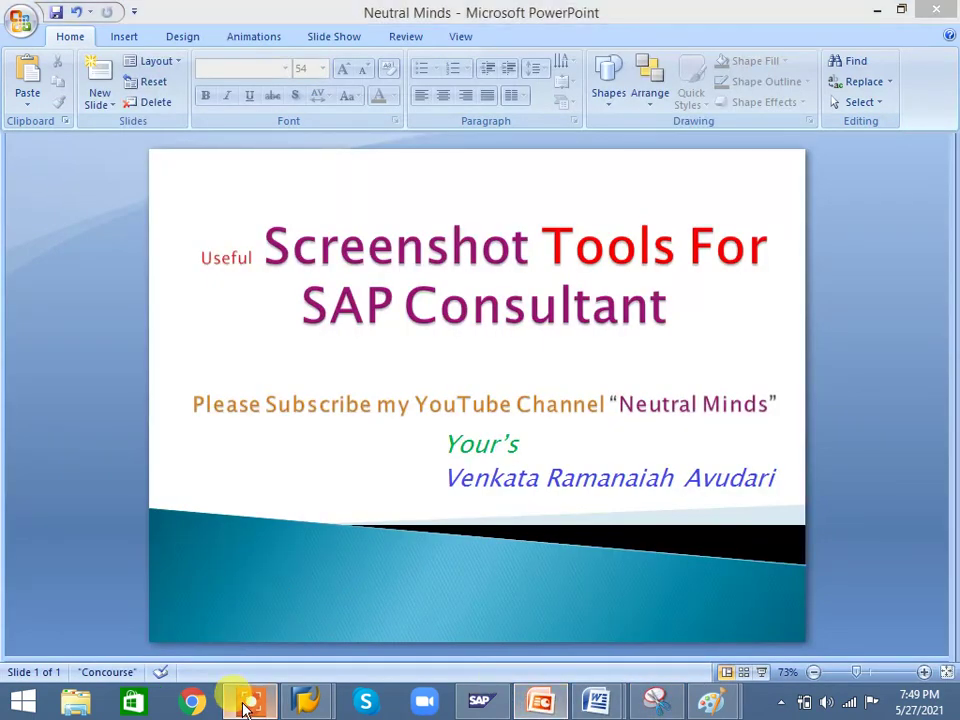